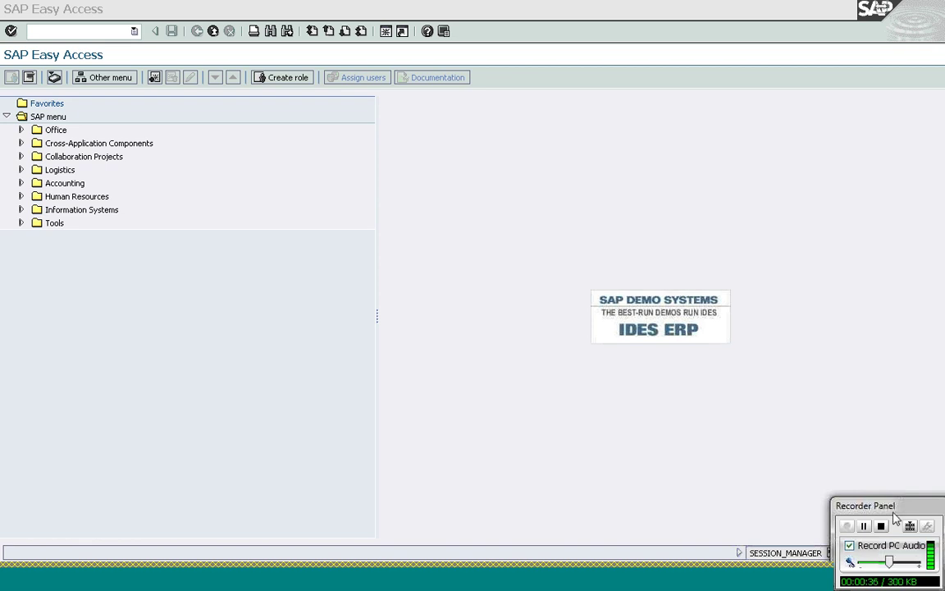
{"action": "left_click_drag", "start_coordinate": [894, 516], "coordinate": [893, 465]}
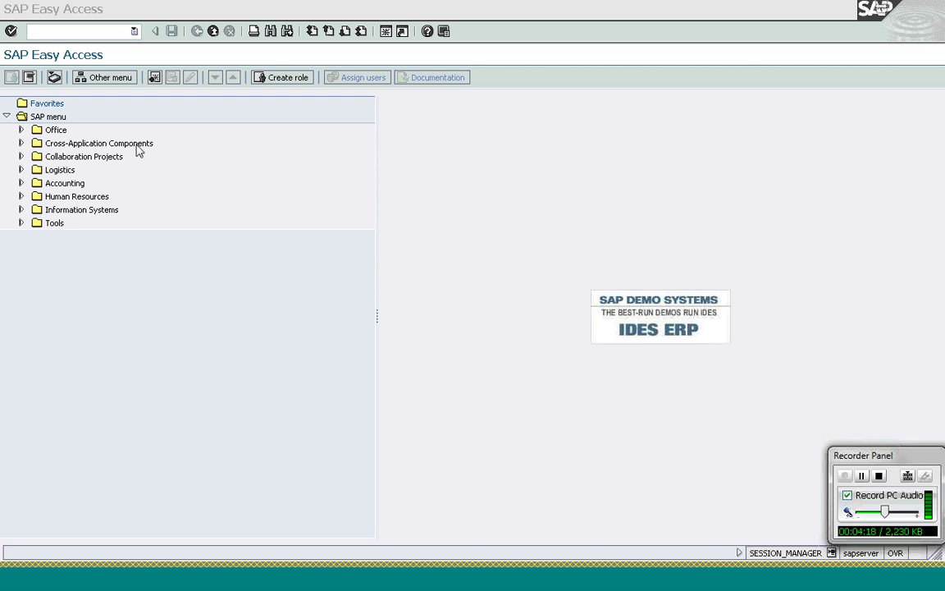
Run transaction SPRO and display the SAP Reference IMG.
{"action": "left_click", "coordinate": [75, 30]}
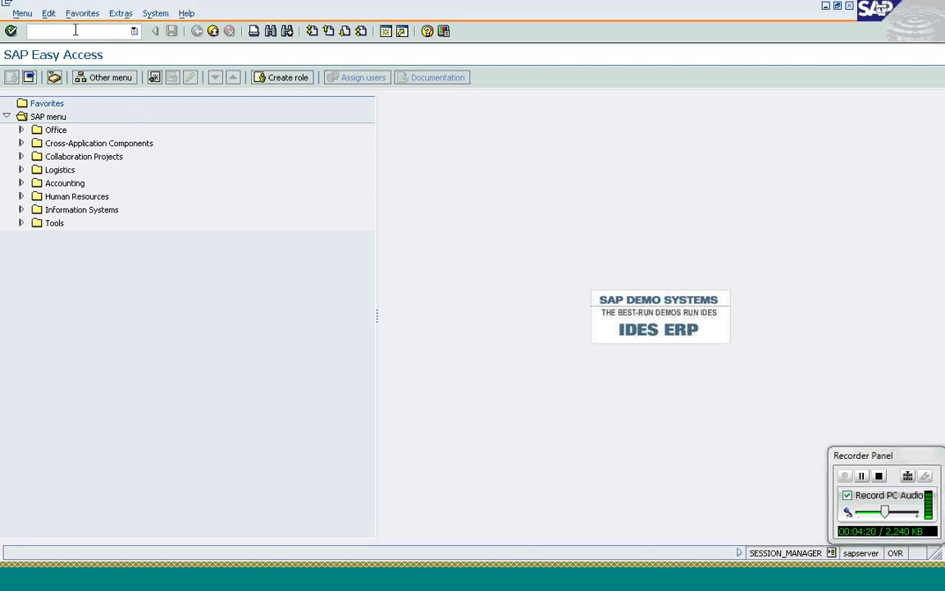
{"action": "type", "text": "apro"}
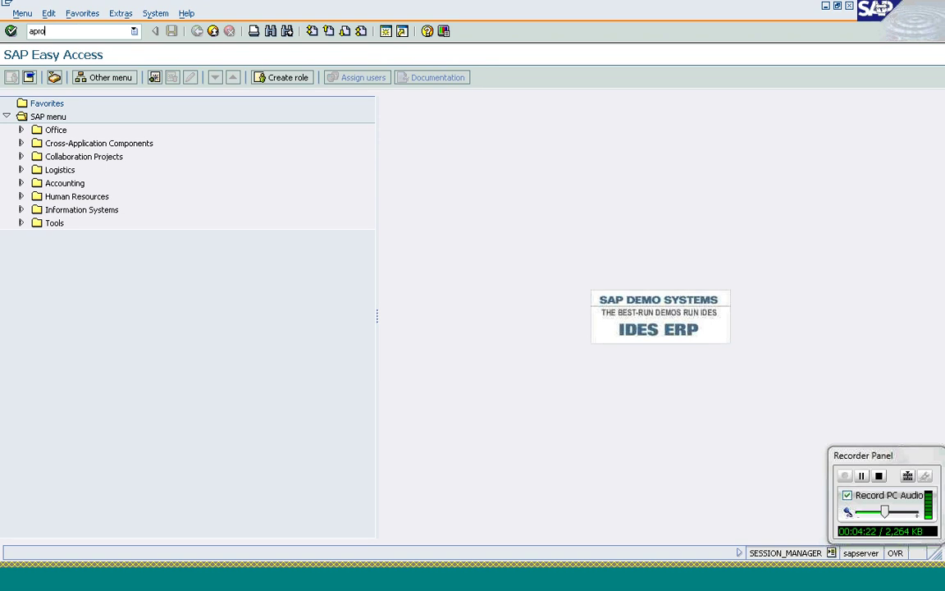
{"action": "key", "text": "Home"}
{"action": "key", "text": "shift+Right"}
{"action": "type", "text": "s"}
{"action": "key", "text": "Return"}
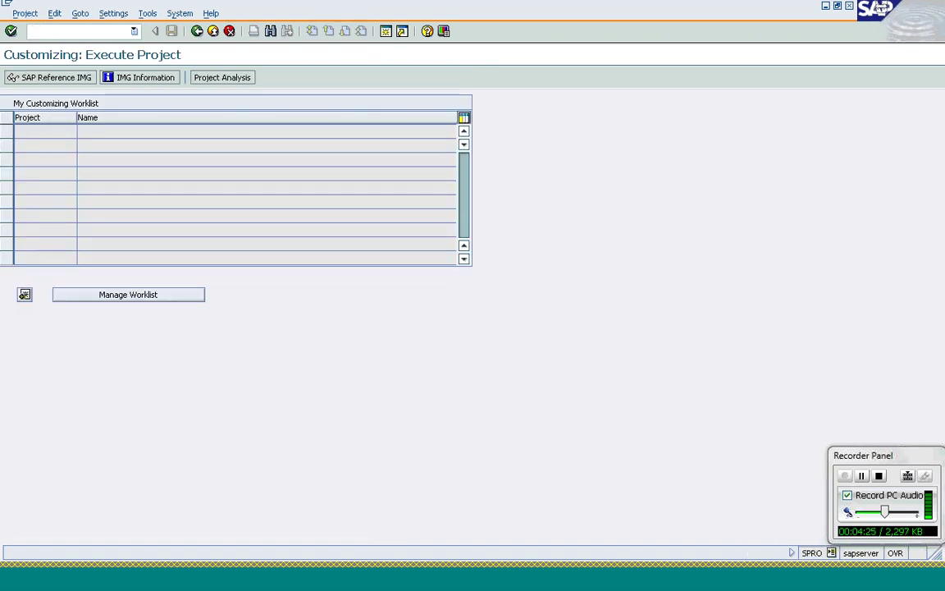
{"action": "left_click", "coordinate": [21, 78]}
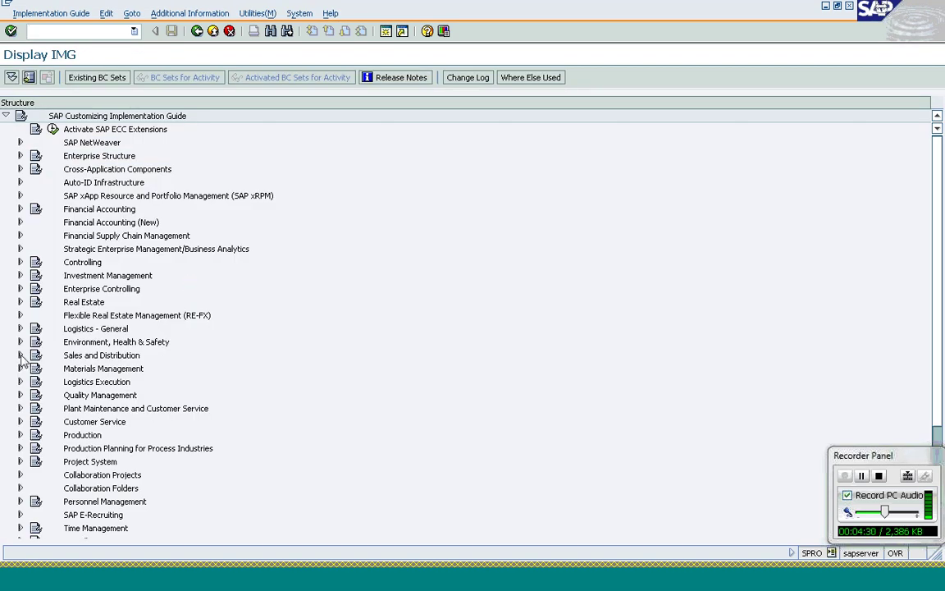
Expand Sales and Distribution and its Basic Functions node in the implementation guide.
{"action": "left_click", "coordinate": [20, 355]}
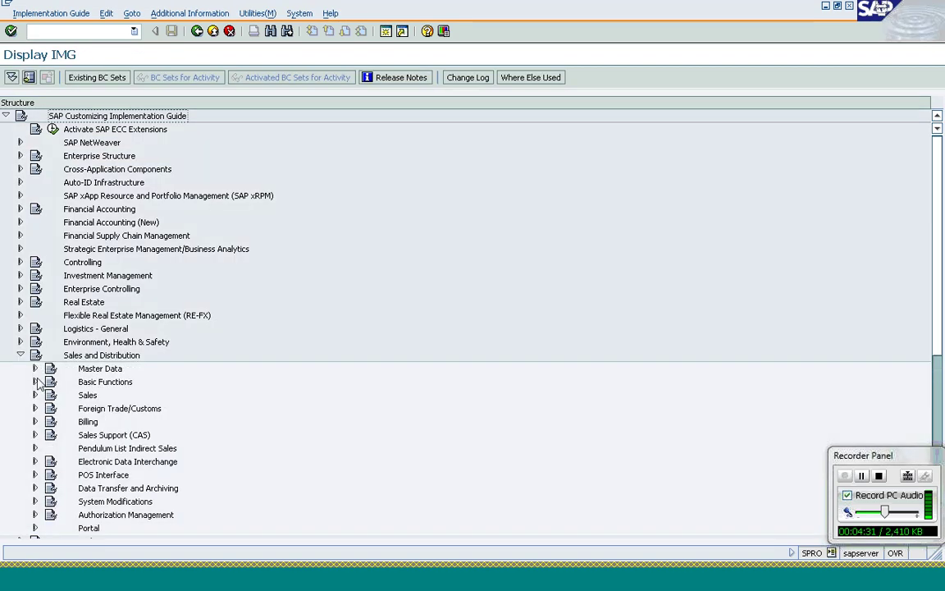
{"action": "left_click", "coordinate": [35, 382]}
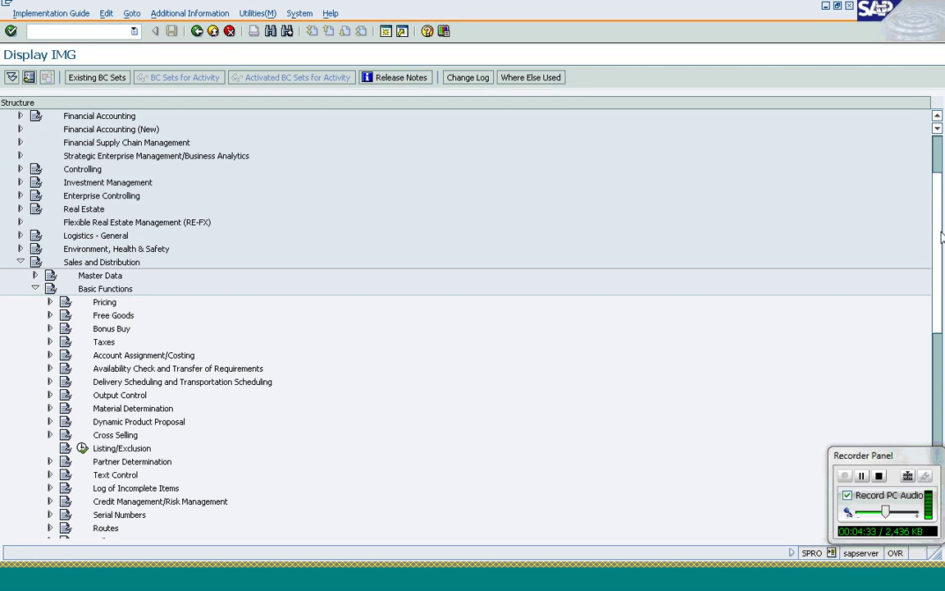
{"action": "scroll", "coordinate": [943, 236], "scroll_direction": "down", "scroll_amount": 1}
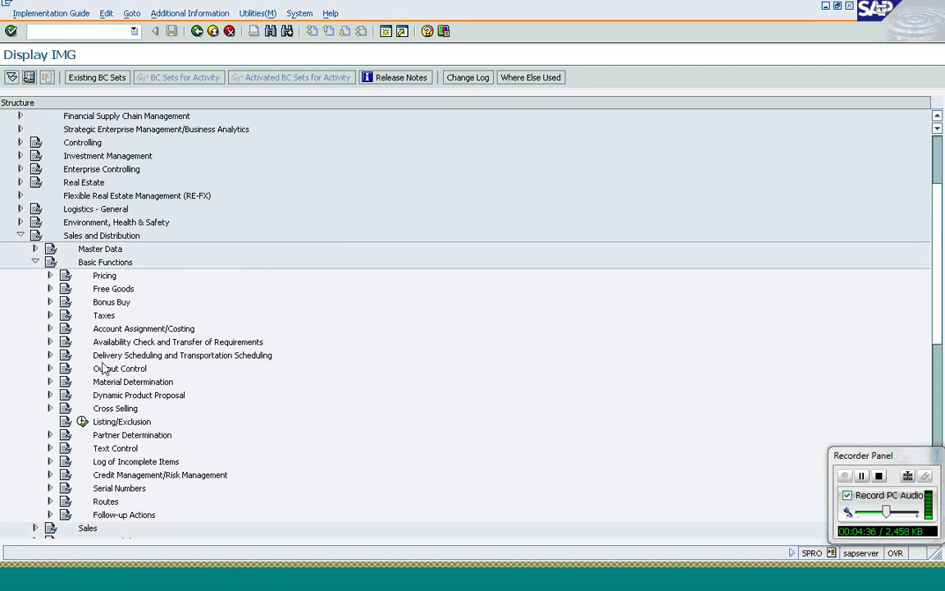
{"action": "scroll", "coordinate": [105, 370], "scroll_direction": "down", "scroll_amount": 2}
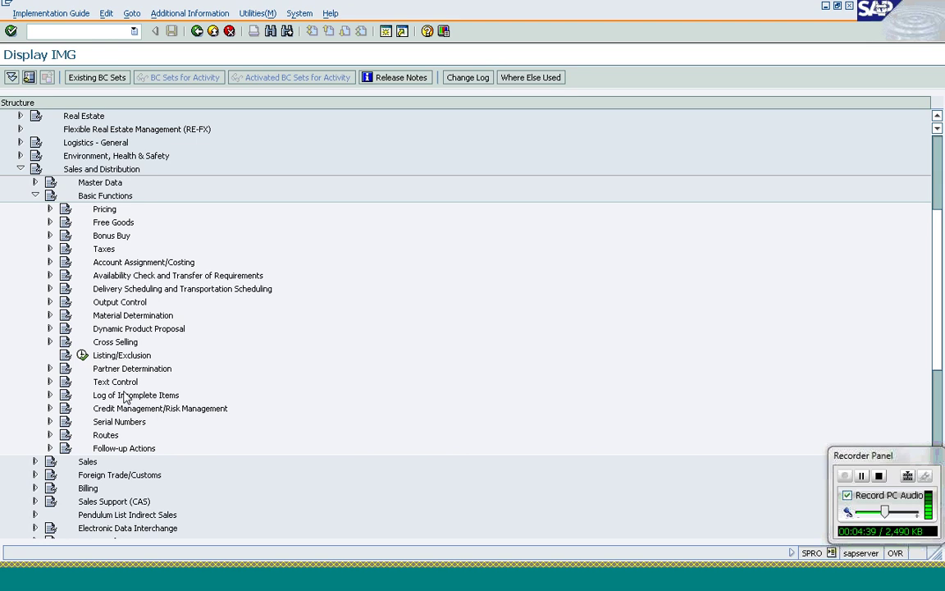
Review Partner Determination, Pricing, Free Goods, Material Determination and Listing/Exclusion under Basic Functions, and collapse the node.
{"action": "left_click", "coordinate": [136, 370]}
{"action": "left_click", "coordinate": [112, 213]}
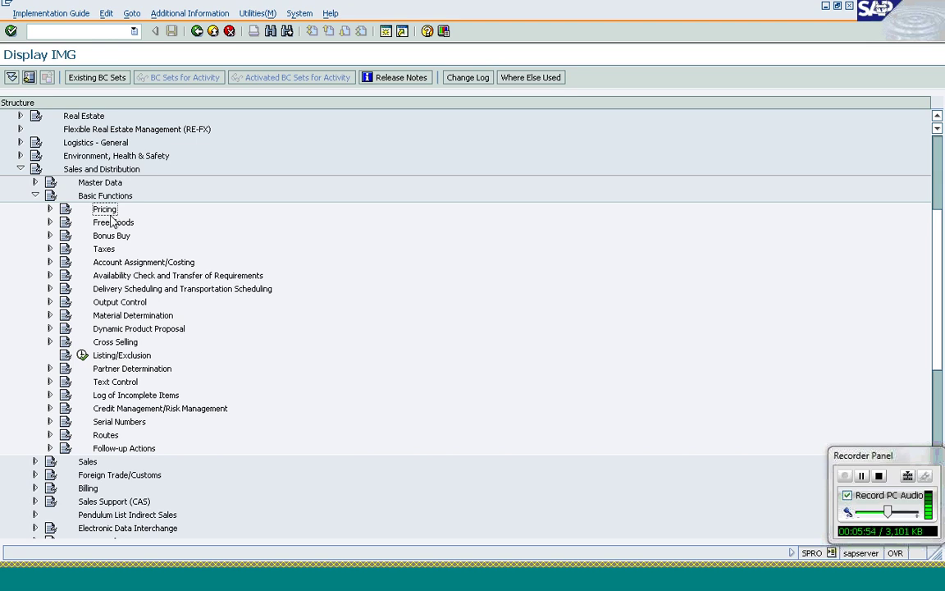
{"action": "left_click", "coordinate": [105, 222]}
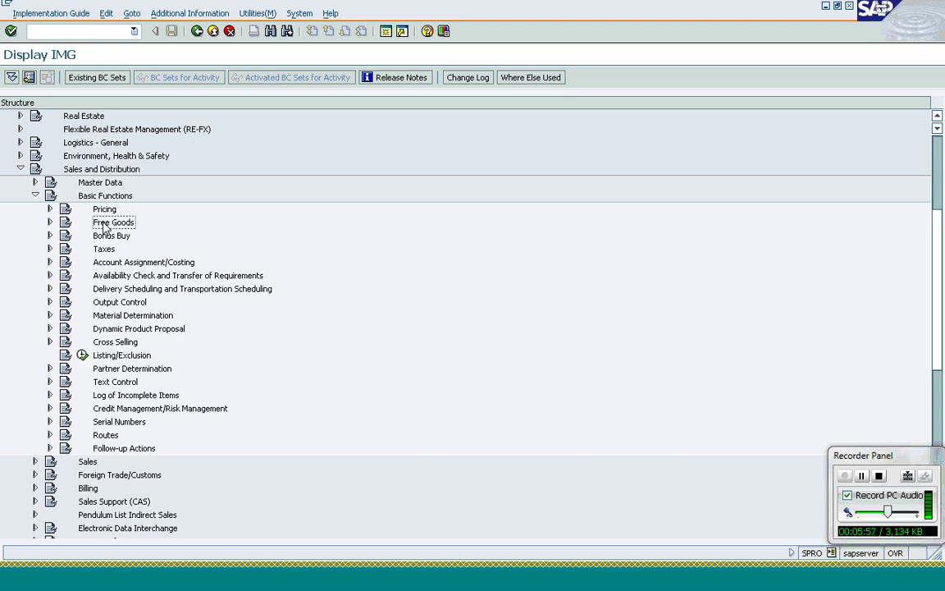
{"action": "left_click", "coordinate": [123, 319]}
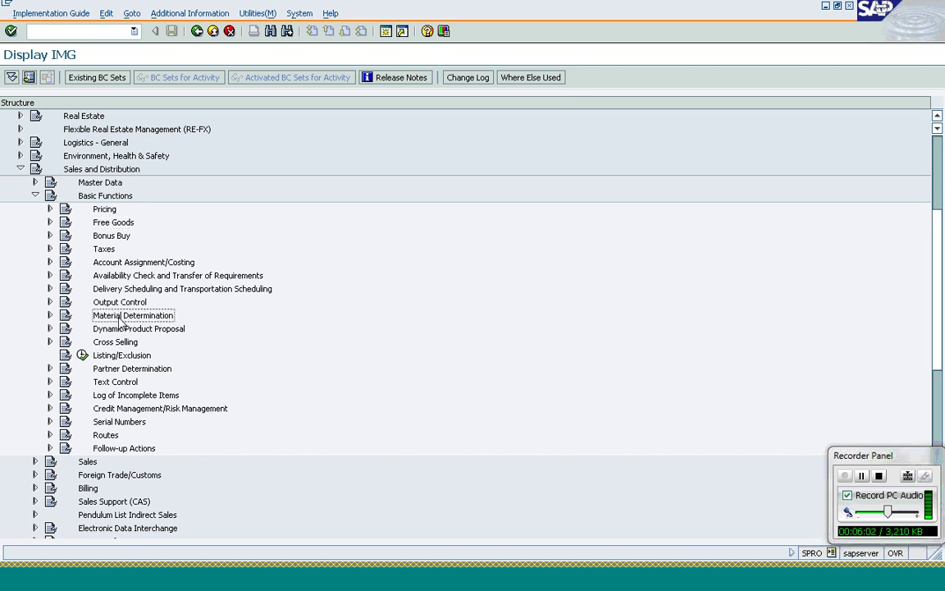
{"action": "left_click", "coordinate": [104, 358]}
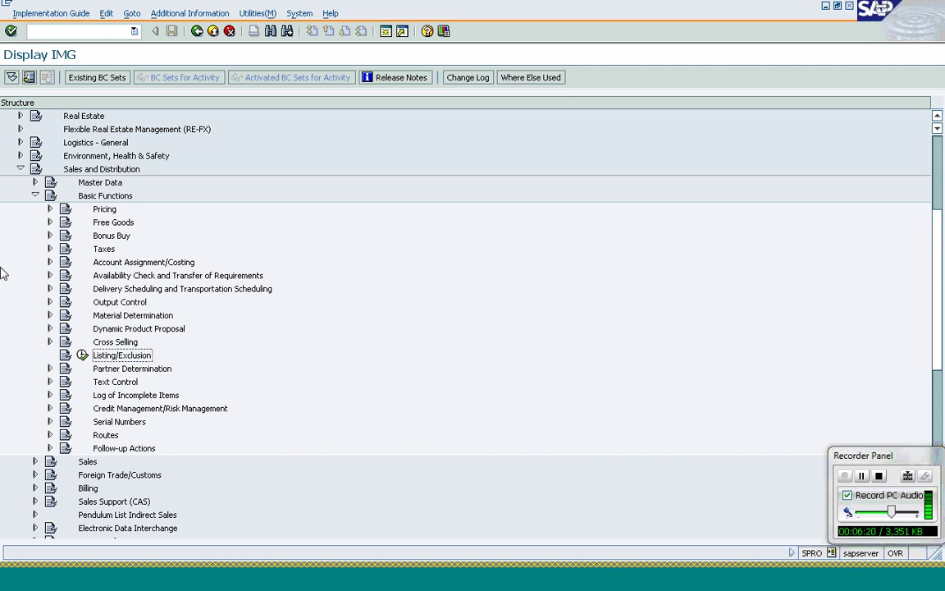
{"action": "left_click", "coordinate": [34, 195]}
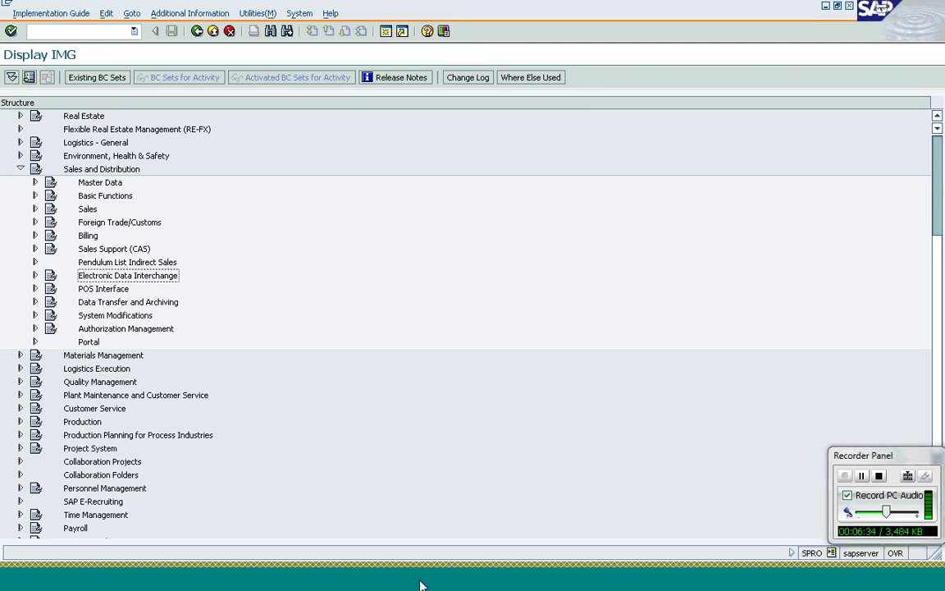
Switch to the session with the sales order initial screen and start an order of type OR.
{"action": "mouse_move", "coordinate": [421, 584]}
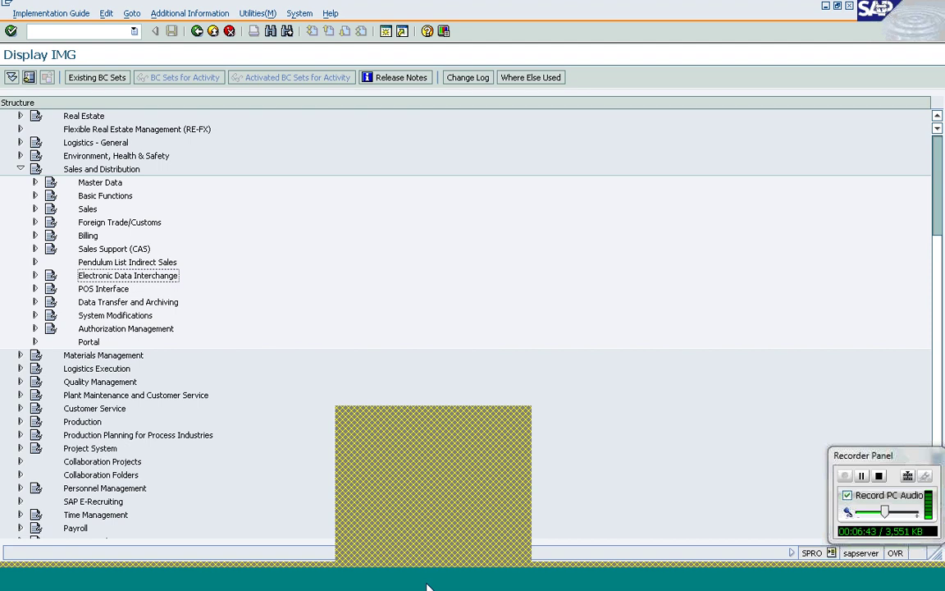
{"action": "left_click", "coordinate": [425, 494]}
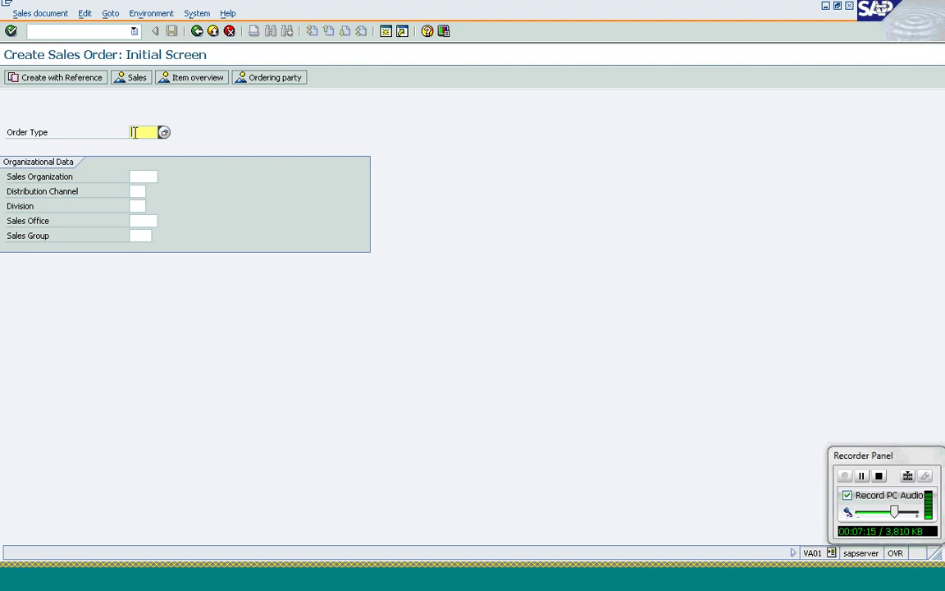
{"action": "type", "text": "OR"}
{"action": "key", "text": "Tab"}
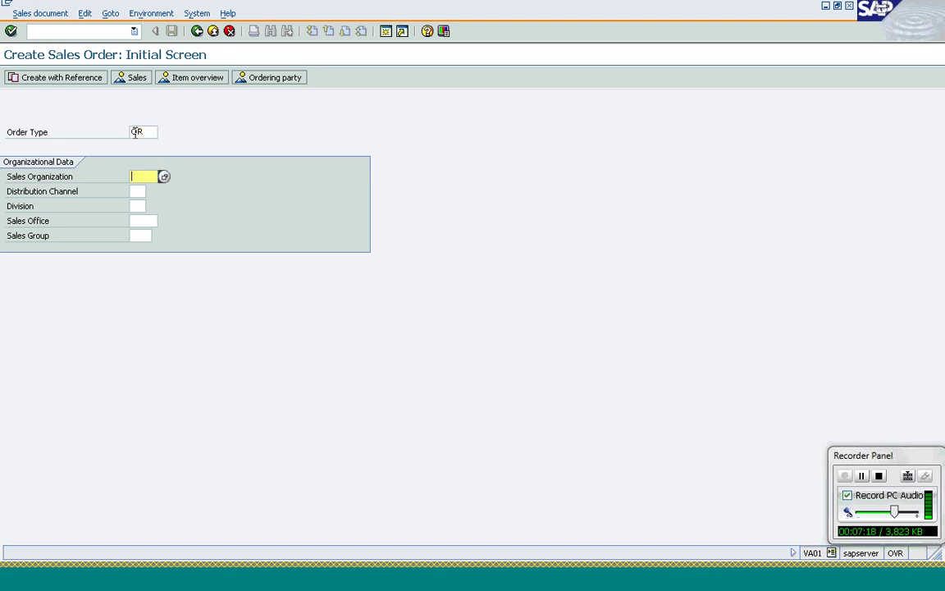
{"action": "key", "text": "Return"}
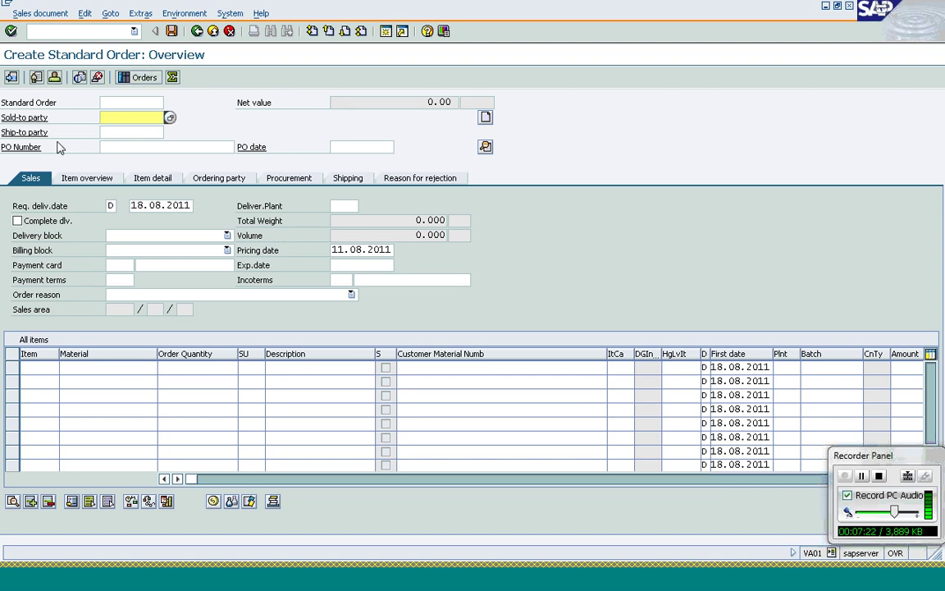
Enter the customer number as the order's sold-to party.
{"action": "type", "text": "t-s62a01"}
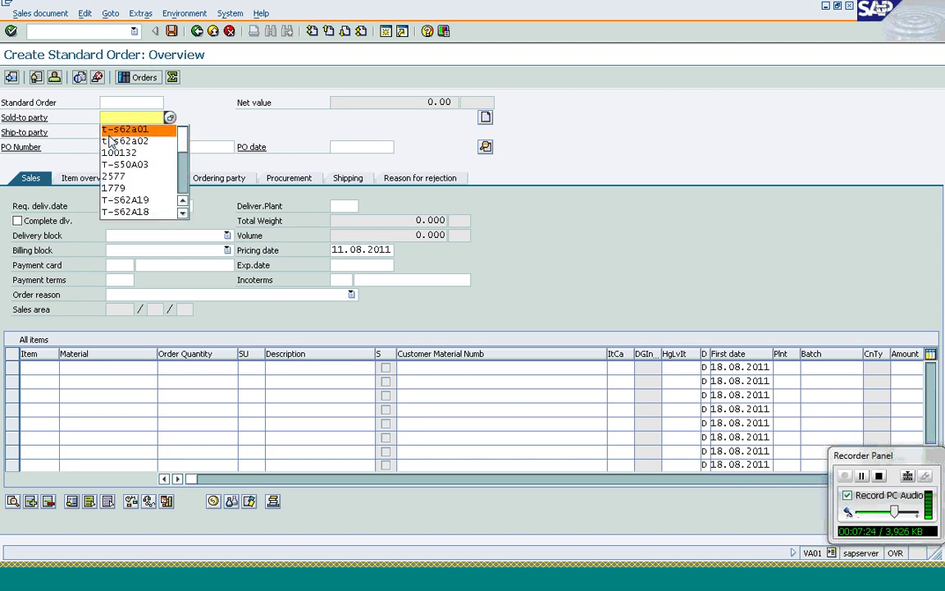
{"action": "key", "text": "Tab"}
{"action": "key", "text": "Tab"}
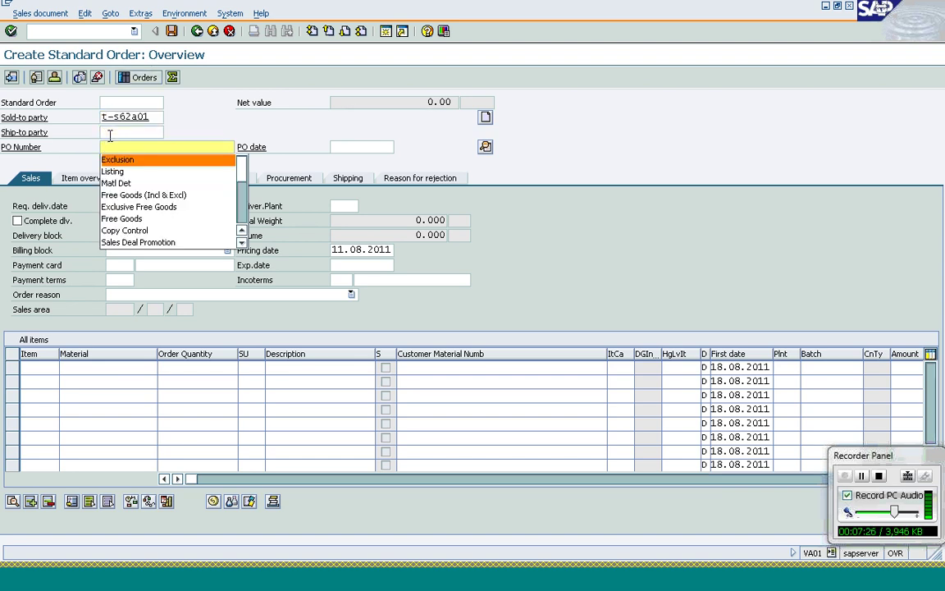
Set the PO number to Sales Order Cycle and accept sales area 1000 / 10 / 00 for the customer.
{"action": "type", "text": "Sales"}
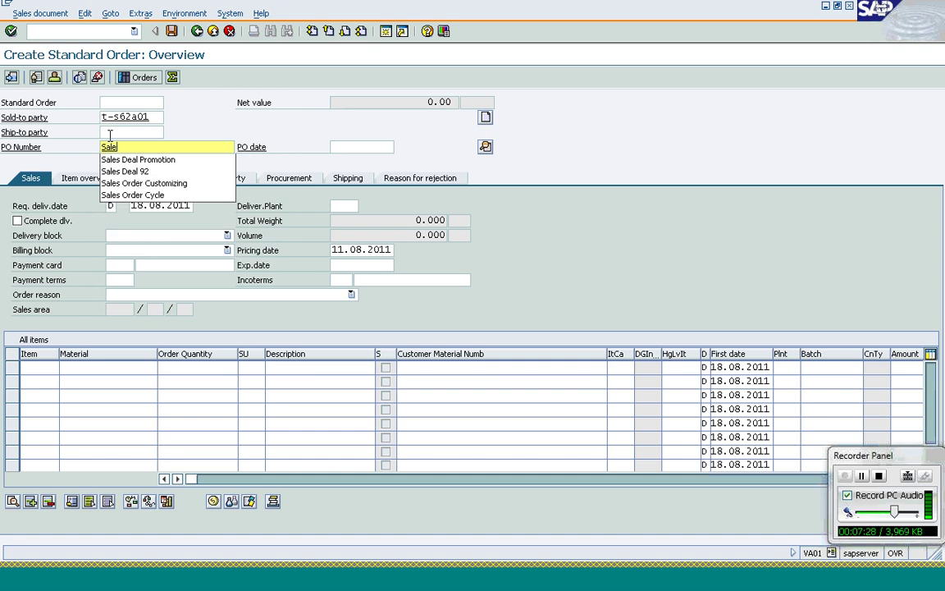
{"action": "key", "text": "Down"}
{"action": "key", "text": "Down"}
{"action": "key", "text": "Down"}
{"action": "key", "text": "Down"}
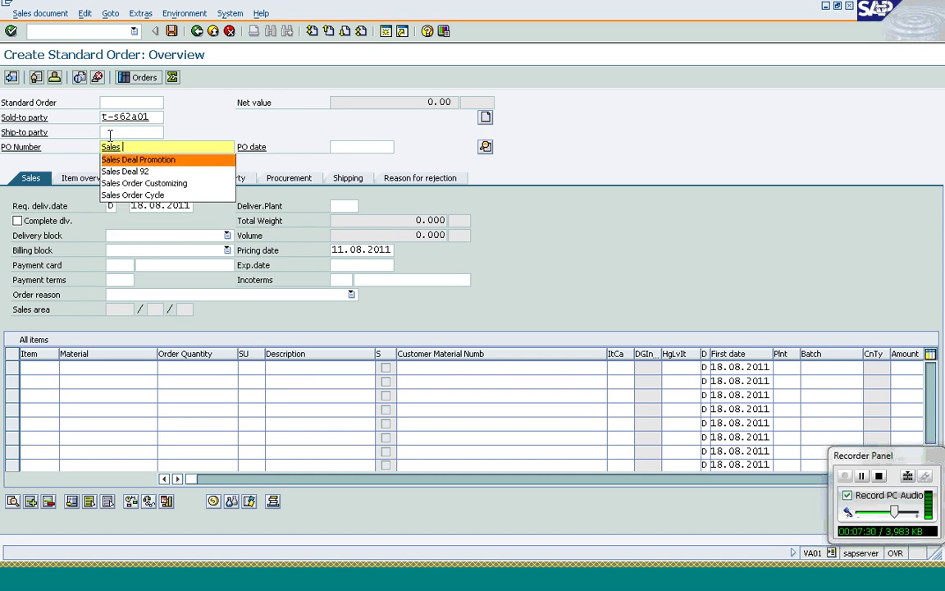
{"action": "key", "text": "Return"}
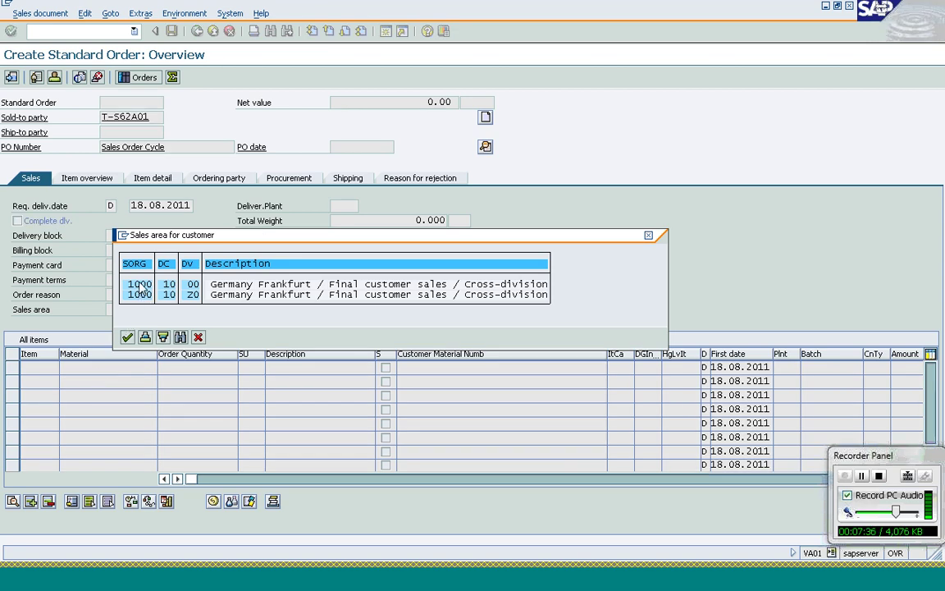
{"action": "left_click", "coordinate": [128, 336]}
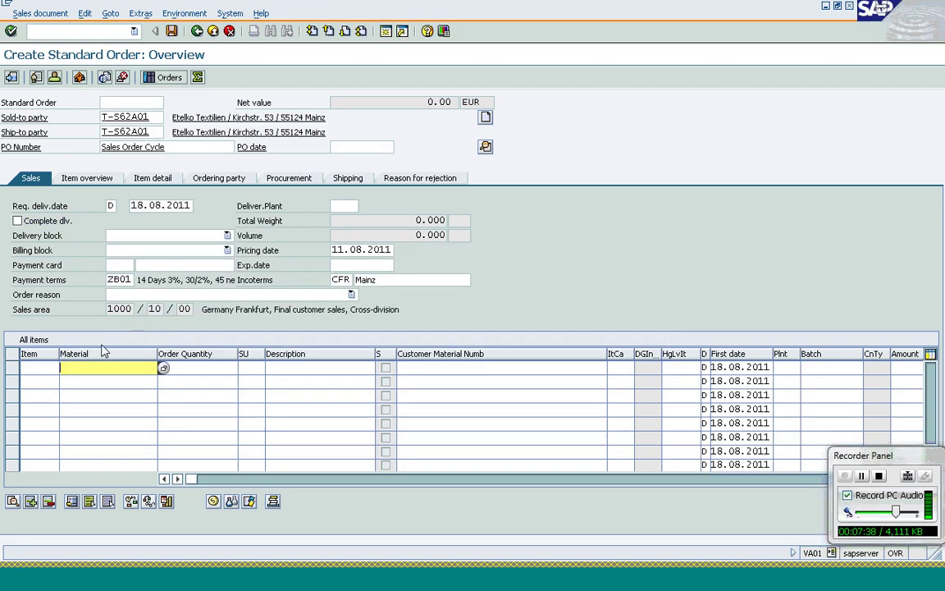
Try to add material T-AT101 with an order quantity of 10 as the first order item.
{"action": "type", "text": "t-at101"}
{"action": "key", "text": "Tab"}
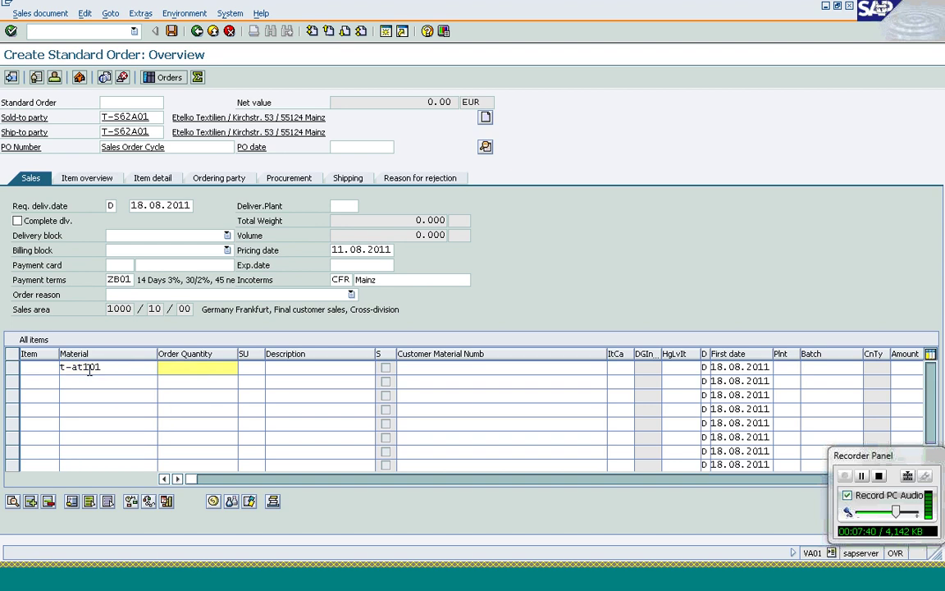
{"action": "type", "text": "10"}
{"action": "key", "text": "Return"}
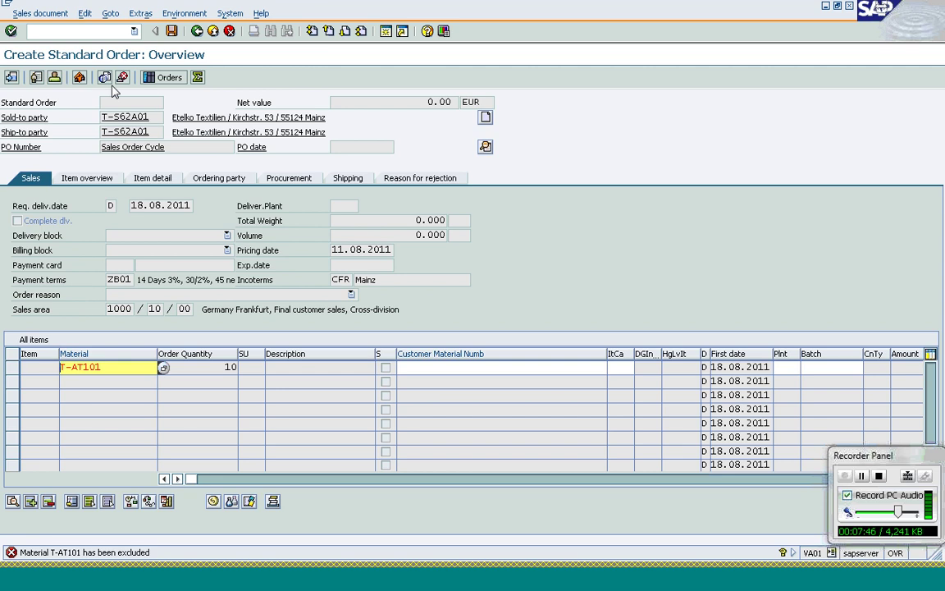
Leave the order with /nvb02 and list the customer's exclusion records for type B001.
{"action": "left_click", "coordinate": [94, 32]}
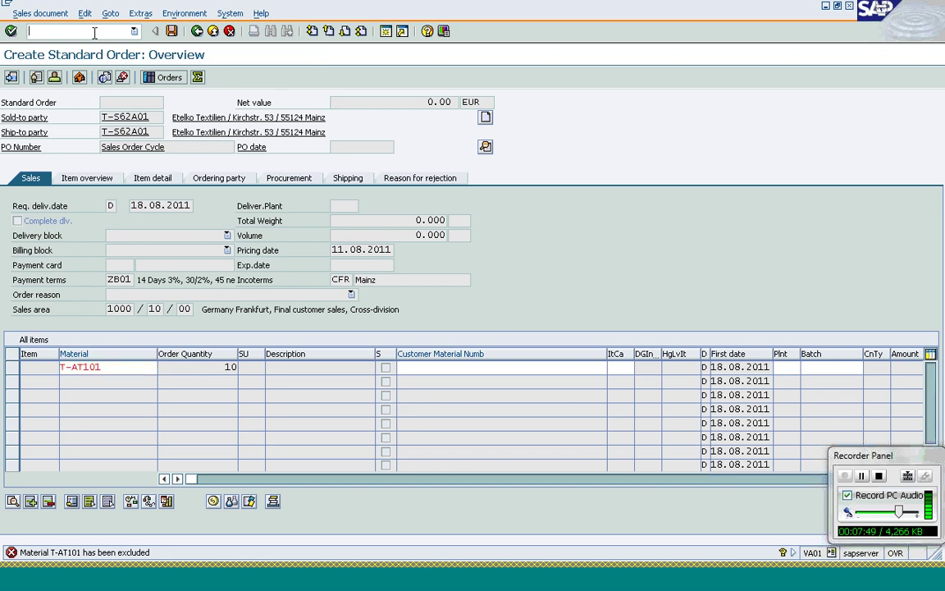
{"action": "type", "text": "/nvb02"}
{"action": "key", "text": "Return"}
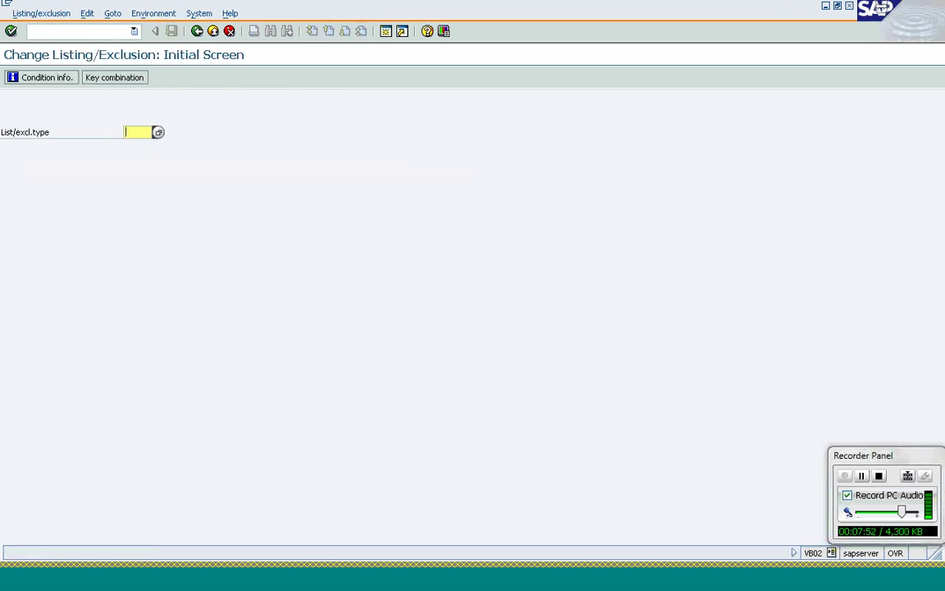
{"action": "type", "text": "B001"}
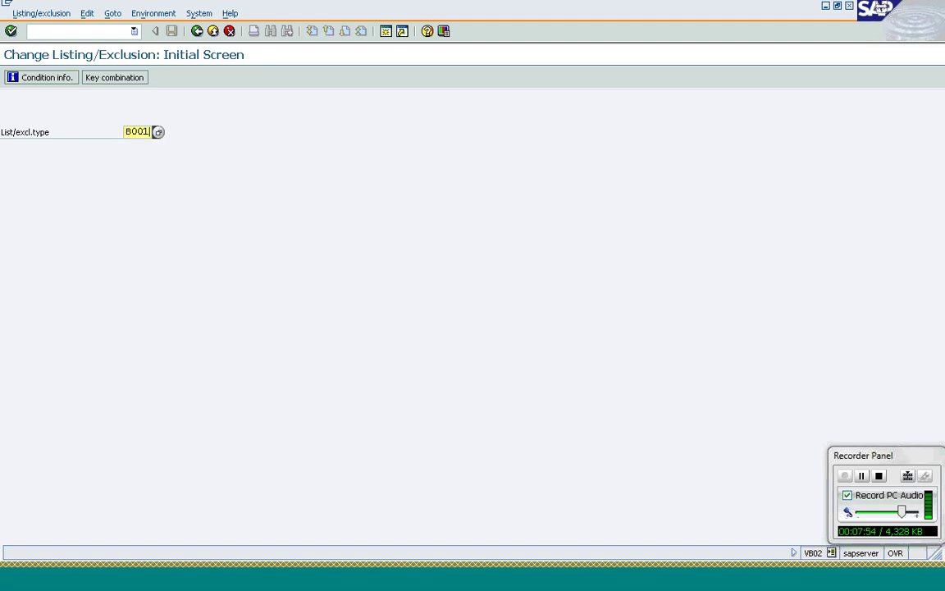
{"action": "key", "text": "Return"}
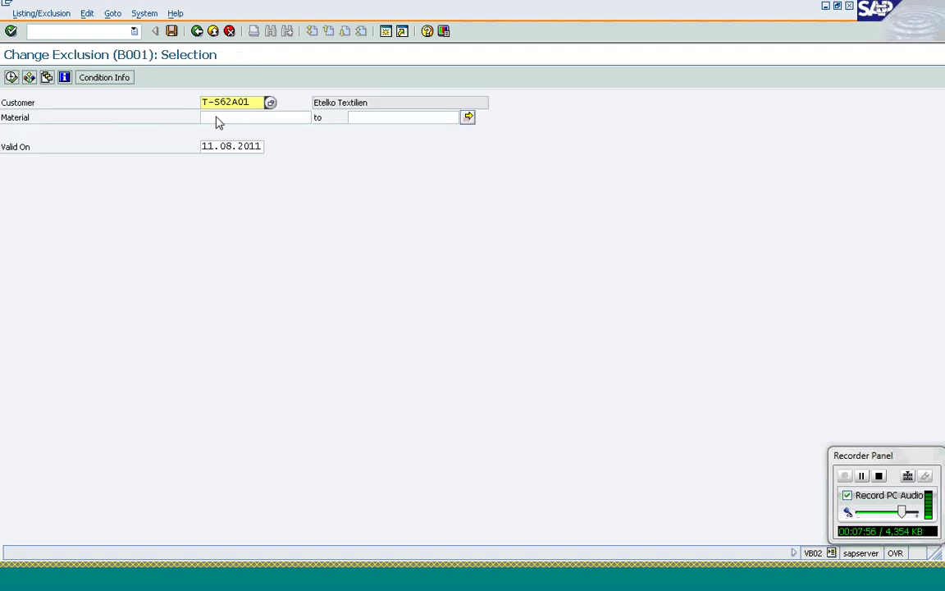
{"action": "left_click", "coordinate": [13, 77]}
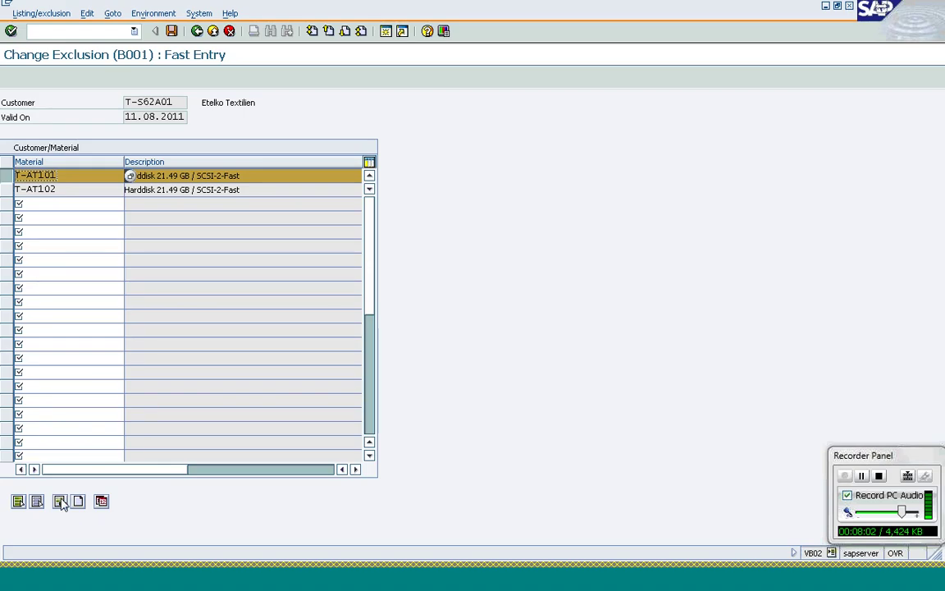
Delete the exclusion records for materials T-AT101 and T-AT102 and save the condition records.
{"action": "left_click", "coordinate": [60, 501]}
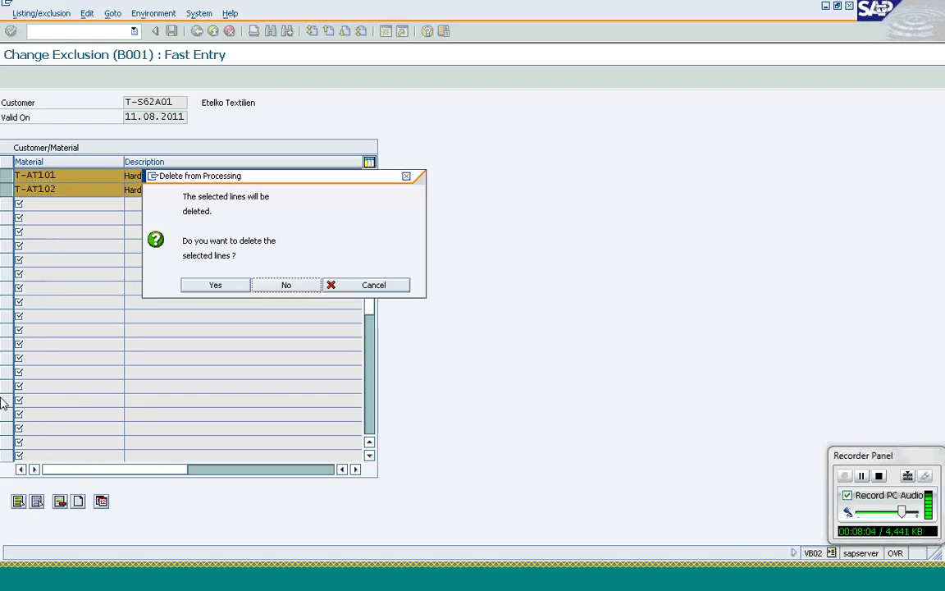
{"action": "left_click", "coordinate": [215, 285]}
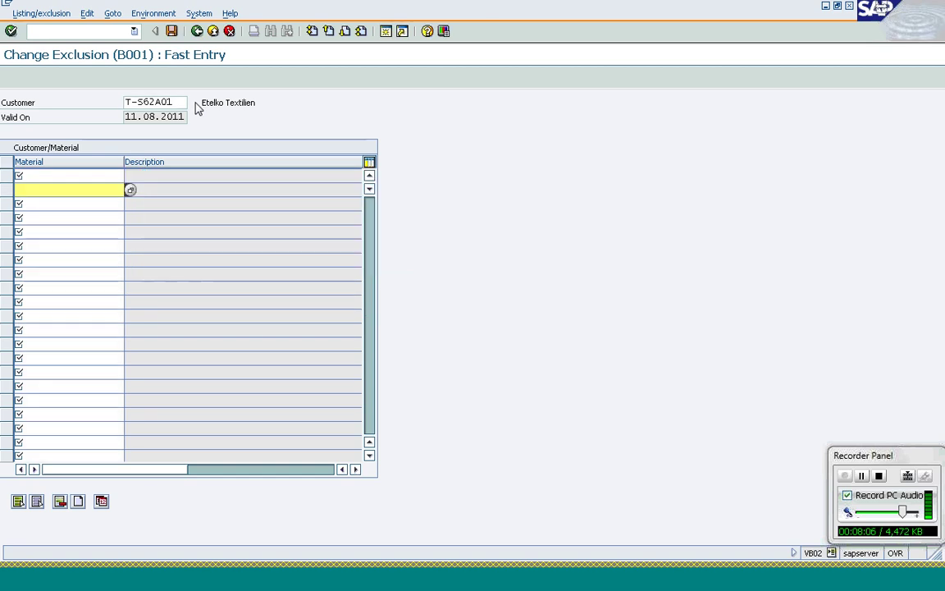
{"action": "left_click", "coordinate": [171, 31]}
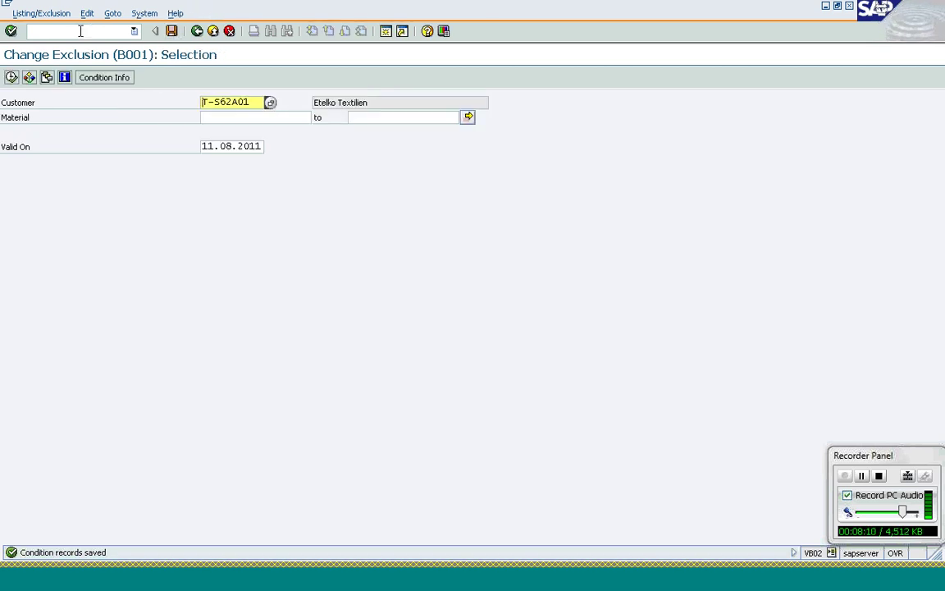
Start a new standard order (OR) with /nva01 and enter Etelko Textilien's customer number as the sold-to party.
{"action": "left_click", "coordinate": [80, 31]}
{"action": "type", "text": "/n"}
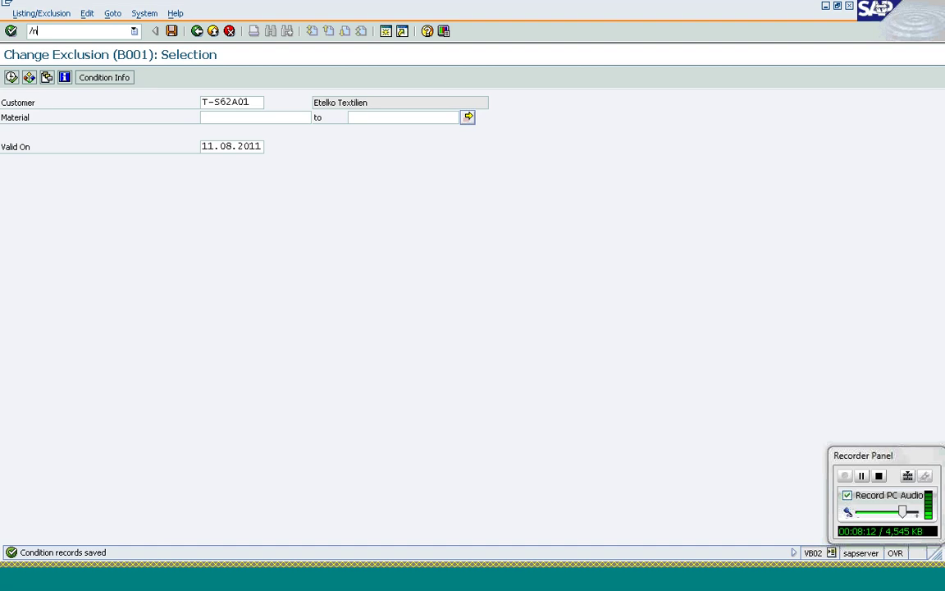
{"action": "type", "text": "va01"}
{"action": "key", "text": "Return"}
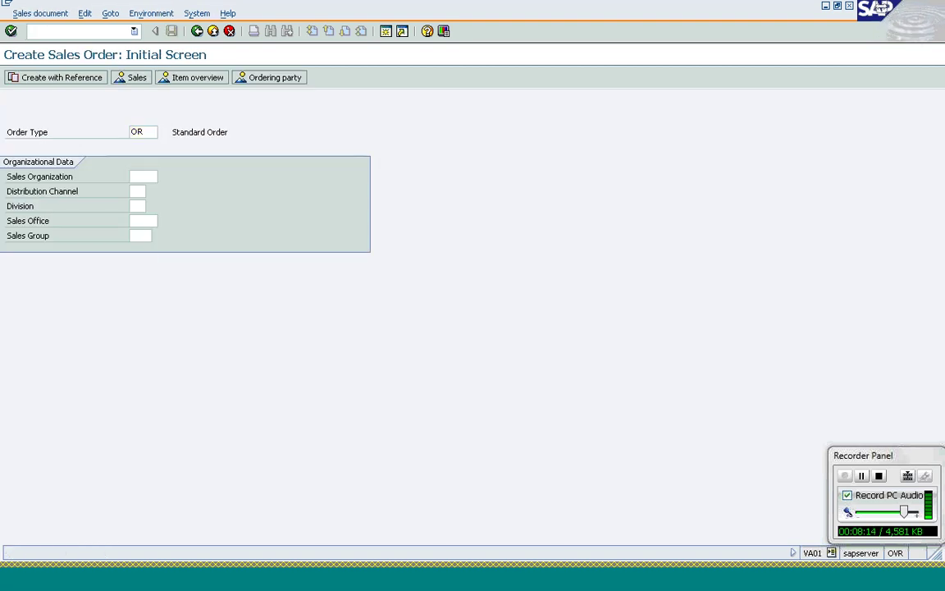
{"action": "key", "text": "Return"}
{"action": "key", "text": "BackSpace"}
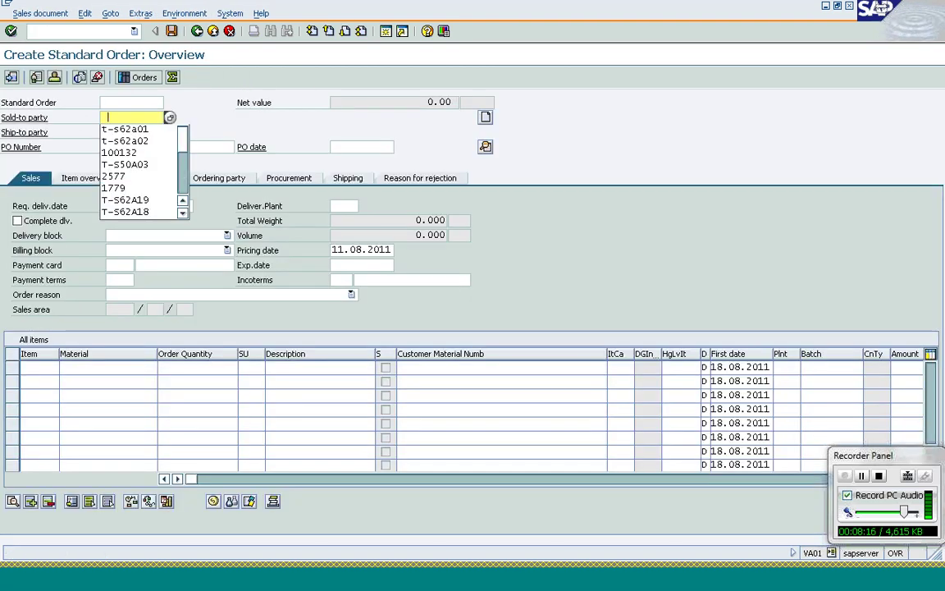
{"action": "key", "text": "Down"}
{"action": "key", "text": "Return"}
Set the PO number to Sales Order Cycle and choose sales area 1000 / 10 / 00 for the customer.
{"action": "left_click", "coordinate": [164, 147]}
{"action": "key", "text": "BackSpace"}
{"action": "key", "text": "Down"}
{"action": "key", "text": "Return"}
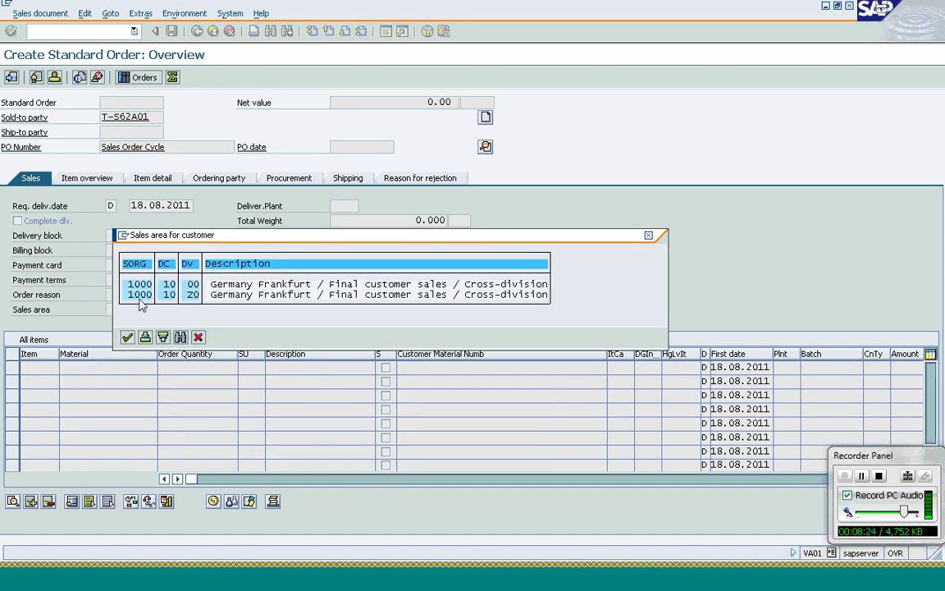
{"action": "double_click", "coordinate": [135, 284]}
Add material T-AT101 with an order quantity of 1 as the first order item.
{"action": "type", "text": "t-at101"}
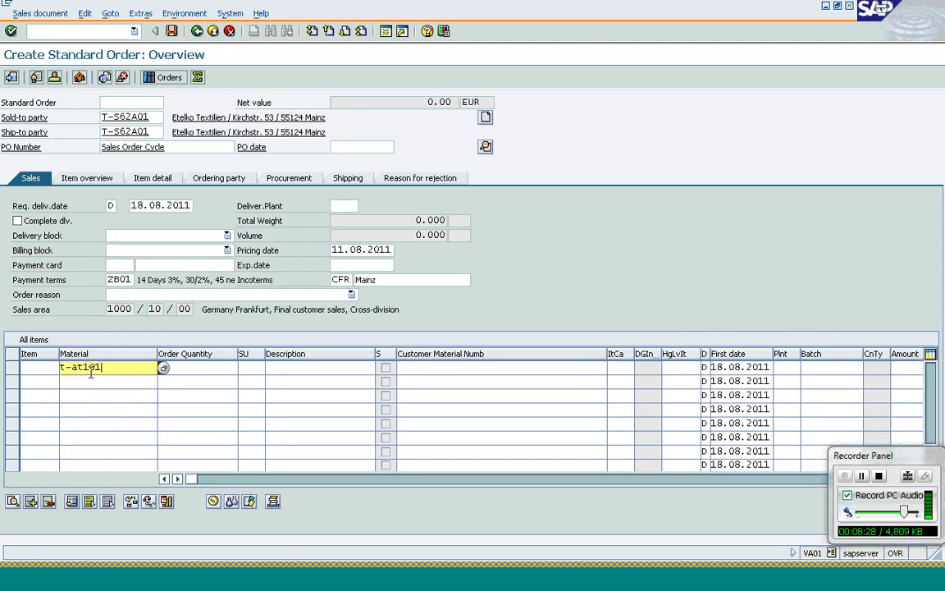
{"action": "key", "text": "Tab"}
{"action": "type", "text": "1"}
{"action": "key", "text": "Return"}
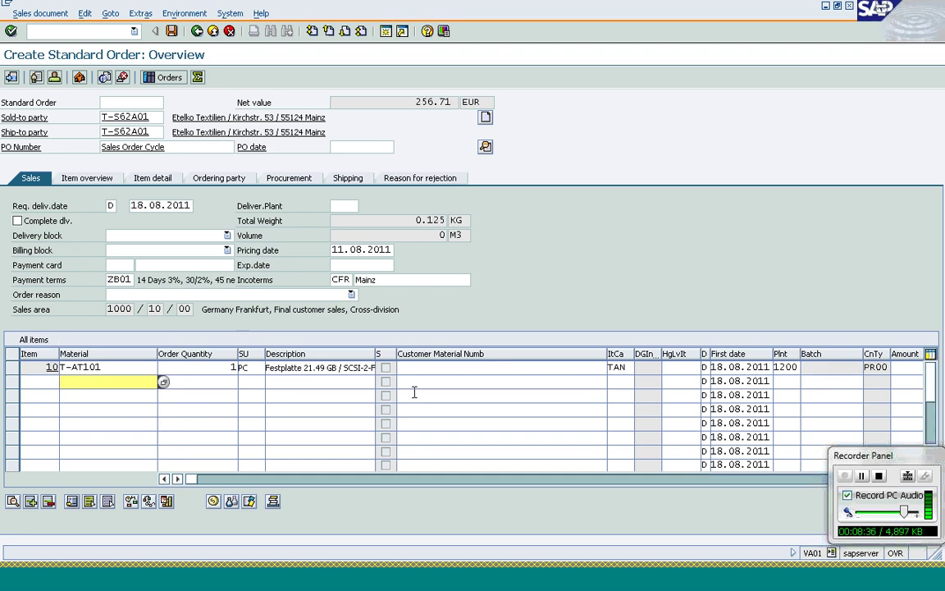
Examine the T-AT101 item's first delivery date, plant and order quantity, and the follow-on Deliver function of the order.
{"action": "left_click", "coordinate": [734, 368]}
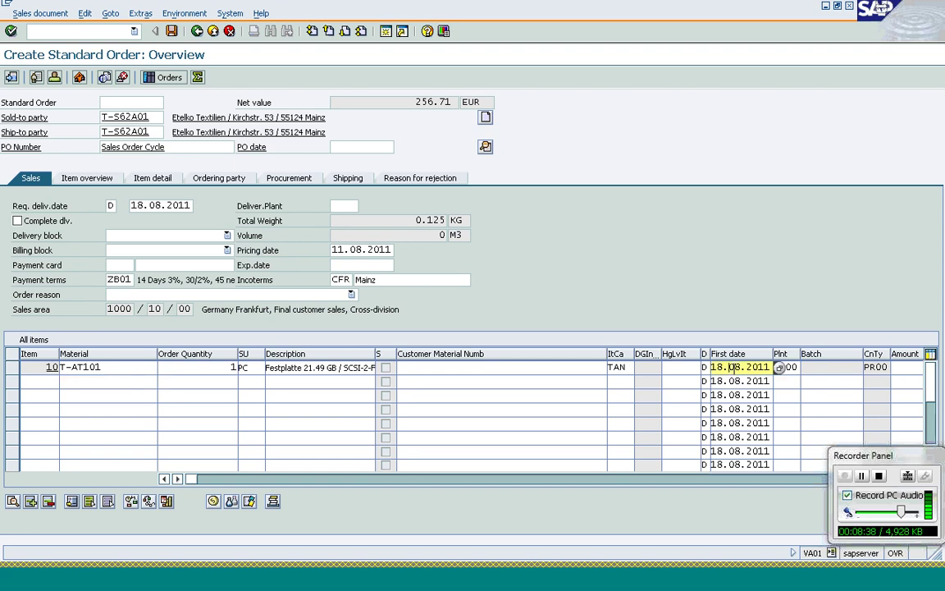
{"action": "left_click", "coordinate": [793, 367]}
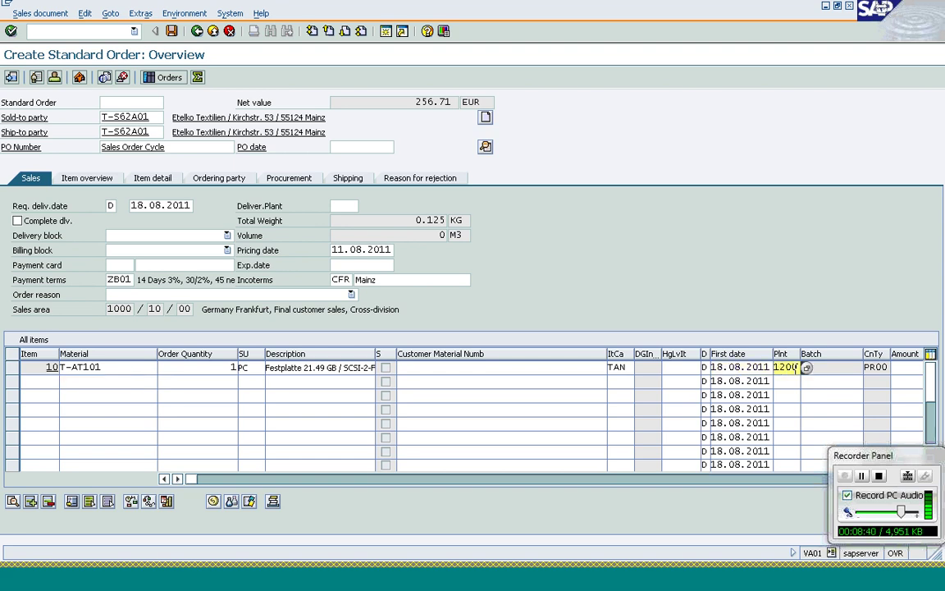
{"action": "left_click", "coordinate": [41, 13]}
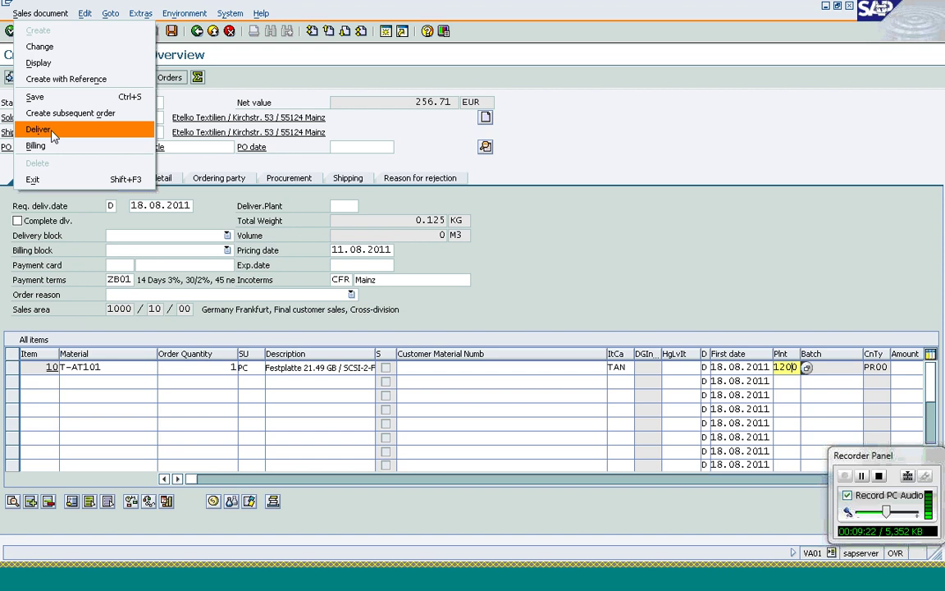
{"action": "left_click", "coordinate": [191, 369]}
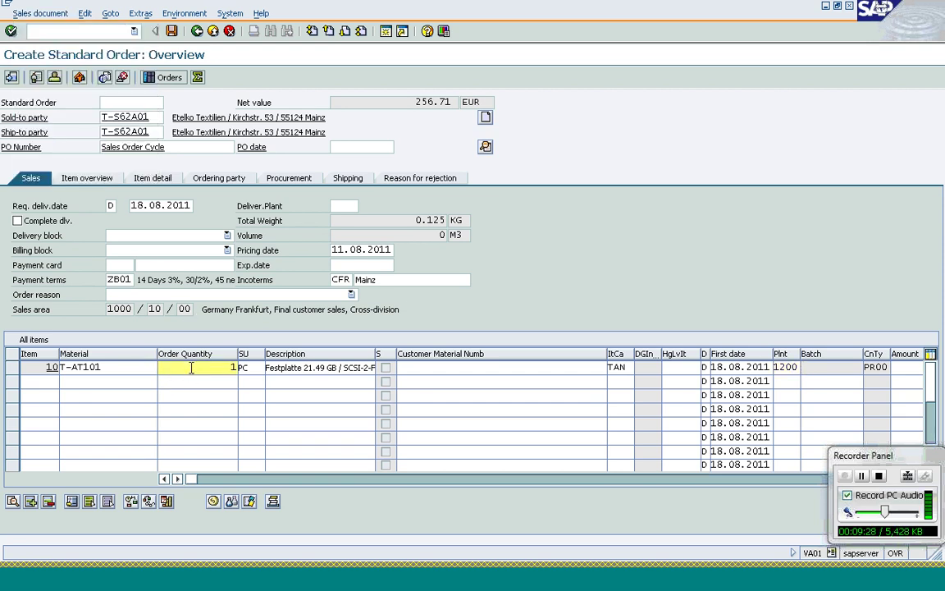
Open the item details of T-AT101 and examine the plant in its shipping data.
{"action": "left_click", "coordinate": [10, 369]}
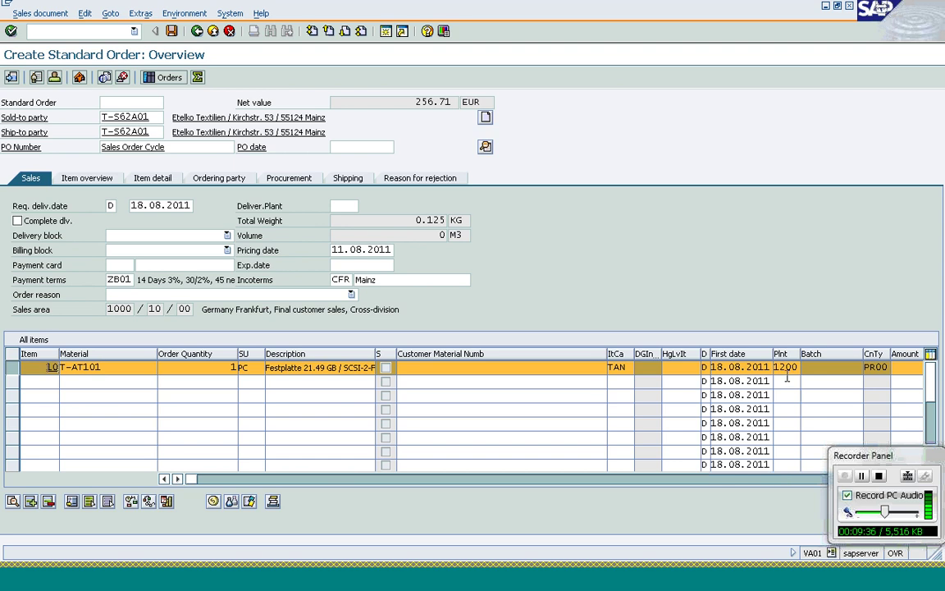
{"action": "left_click", "coordinate": [12, 502]}
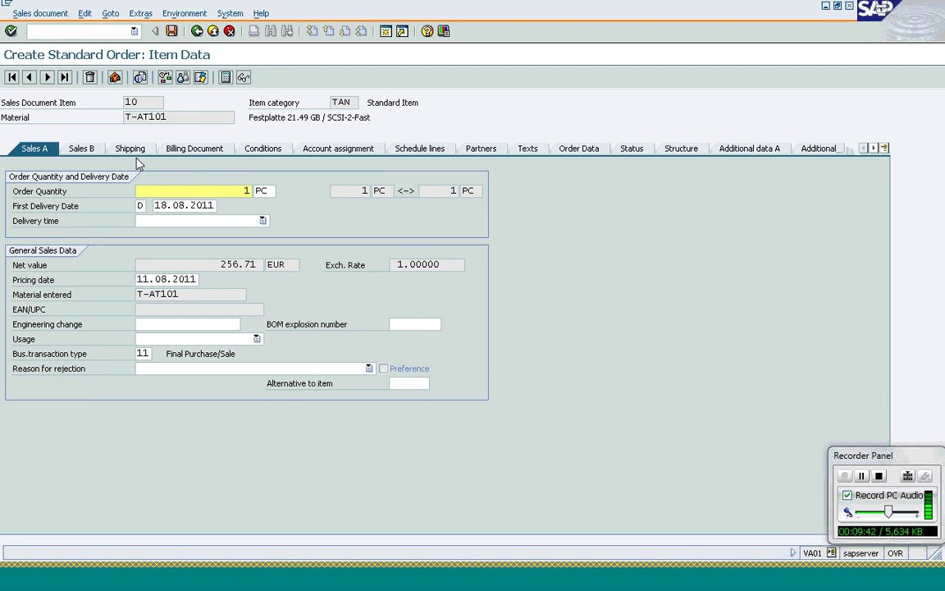
{"action": "left_click", "coordinate": [131, 151]}
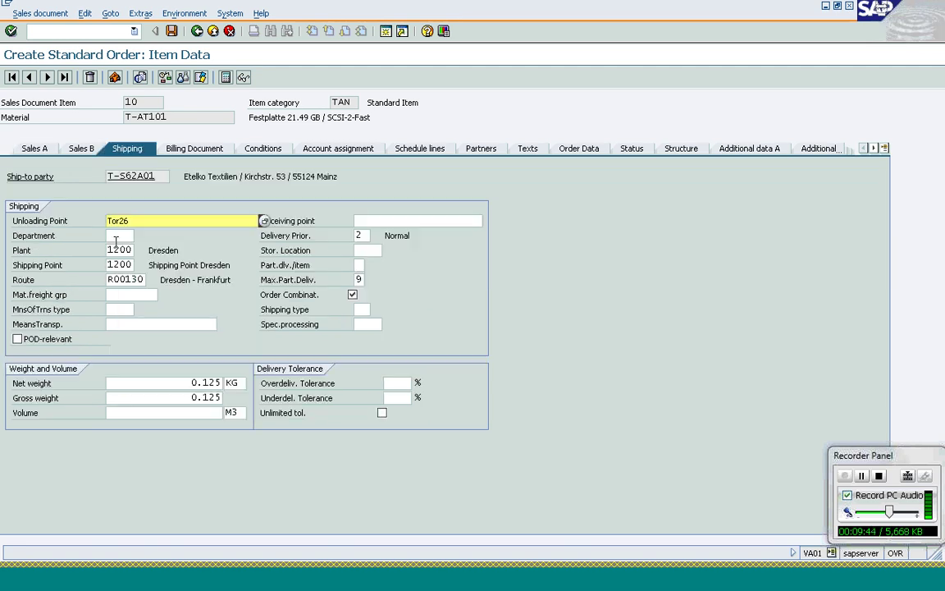
{"action": "left_click", "coordinate": [115, 247]}
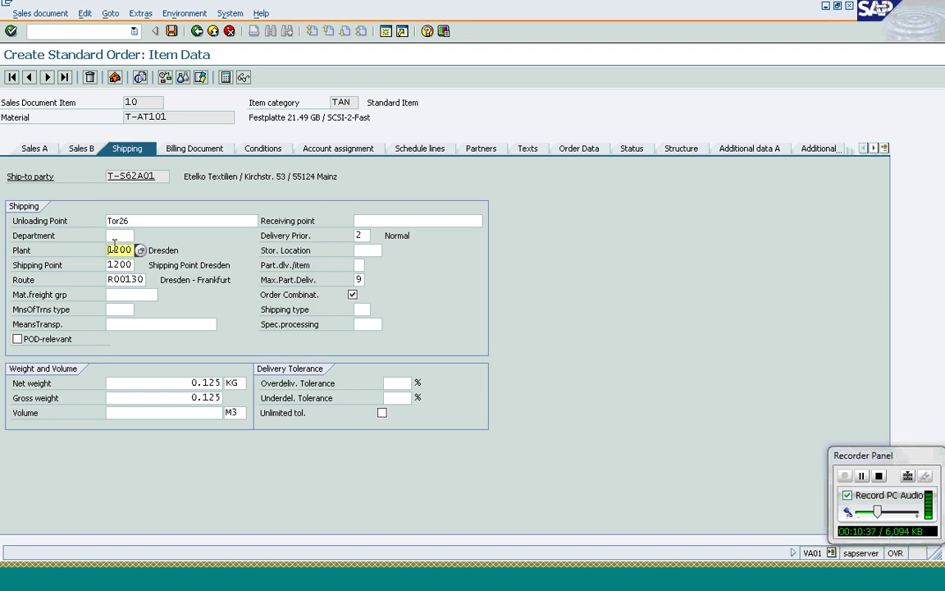
Open customer-material info record creation in a new session with /ovd51 for sales organization 1000 and distribution channel 10.
{"action": "left_click", "coordinate": [84, 27]}
{"action": "type", "text": "/o"}
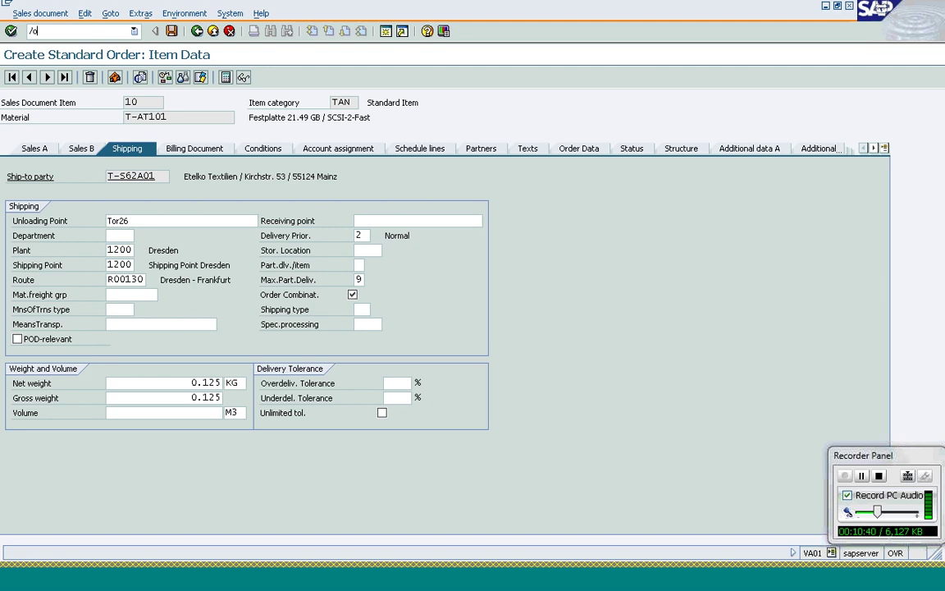
{"action": "type", "text": "vd51"}
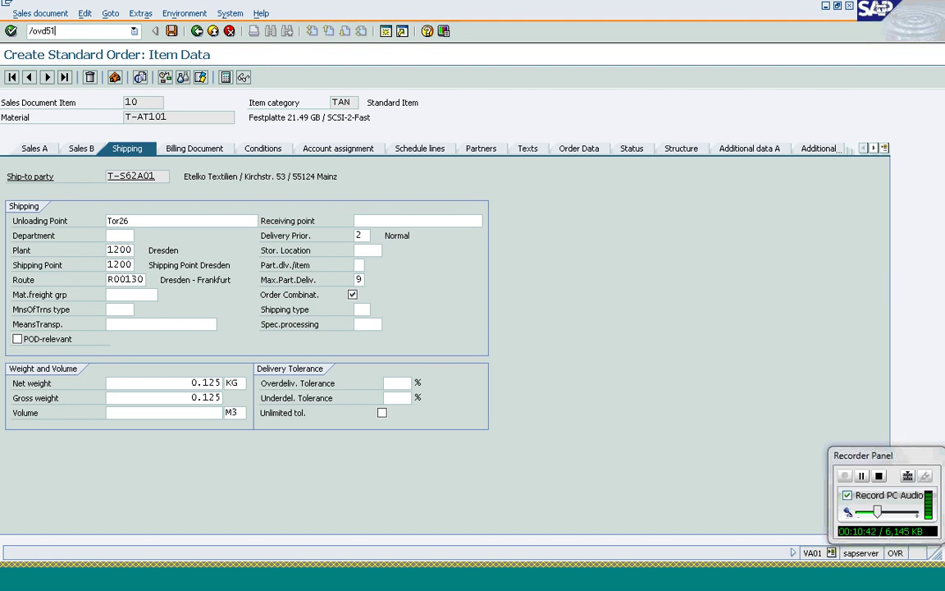
{"action": "key", "text": "Return"}
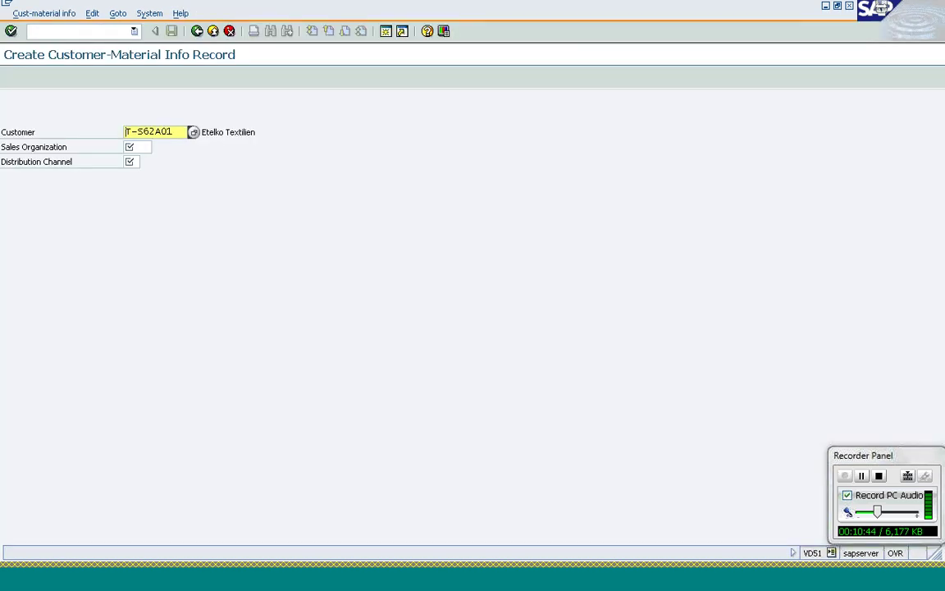
{"action": "key", "text": "Tab"}
{"action": "type", "text": "1000"}
{"action": "key", "text": "Tab"}
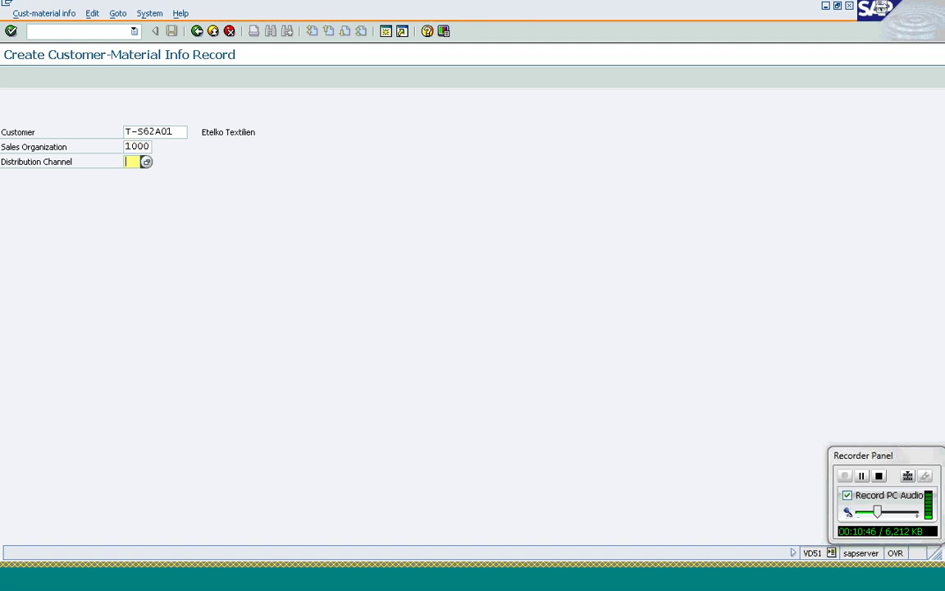
{"action": "type", "text": "10"}
{"action": "key", "text": "Return"}
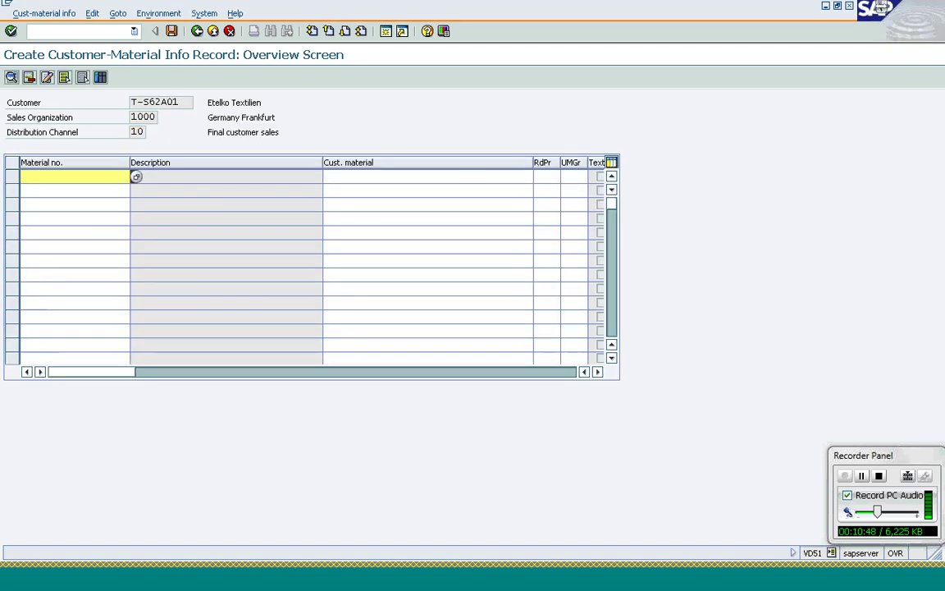
Enter material T-AT101 in the info record with Test Material as the customer material.
{"action": "left_click", "coordinate": [100, 173]}
{"action": "key", "text": "Down"}
{"action": "key", "text": "Return"}
{"action": "key", "text": "Tab"}
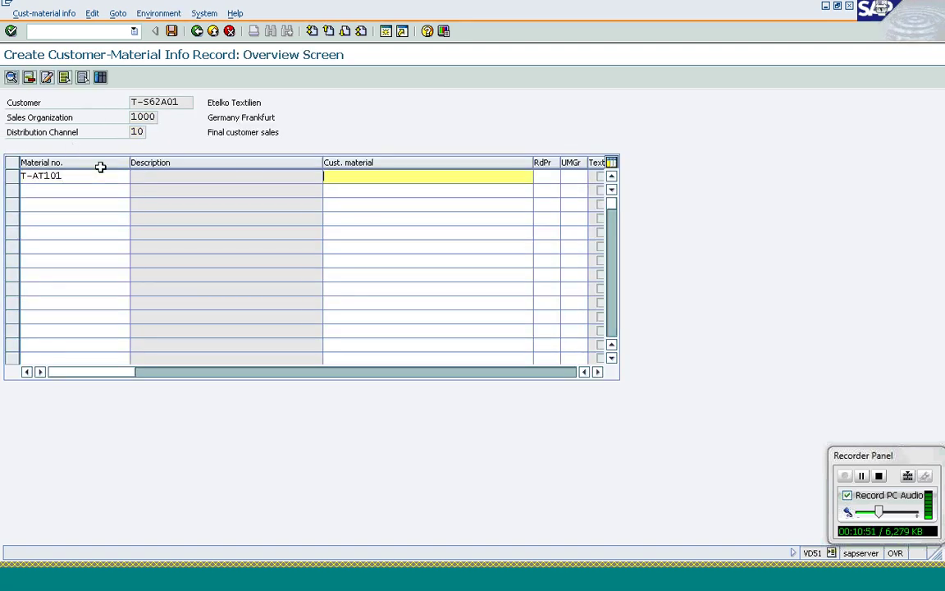
{"action": "type", "text": "T"}
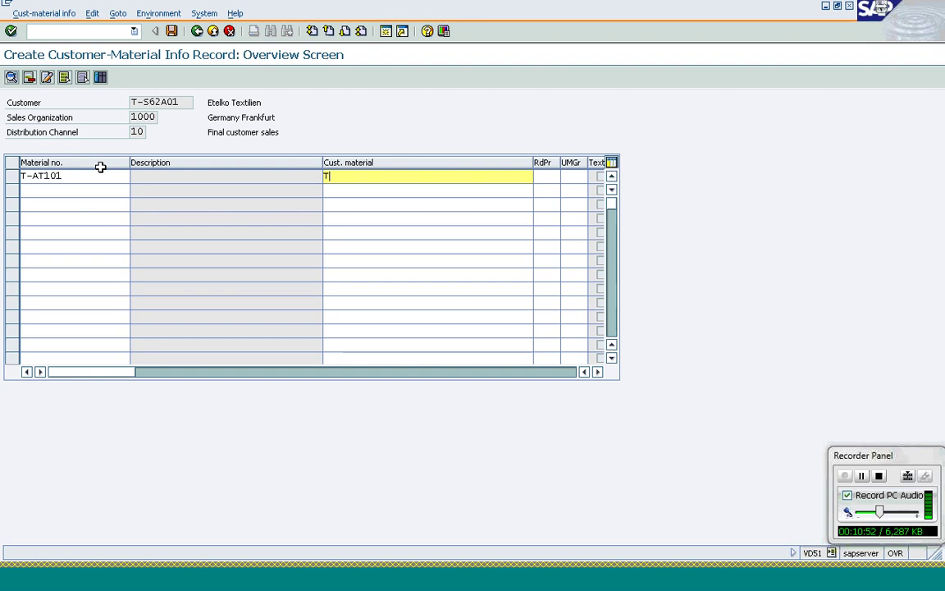
{"action": "type", "text": "est Material"}
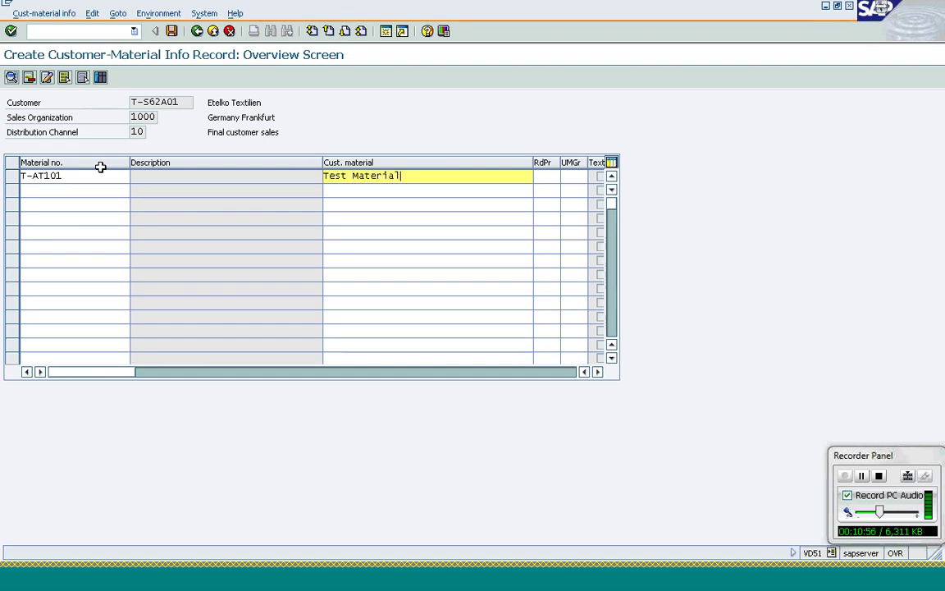
{"action": "key", "text": "Return"}
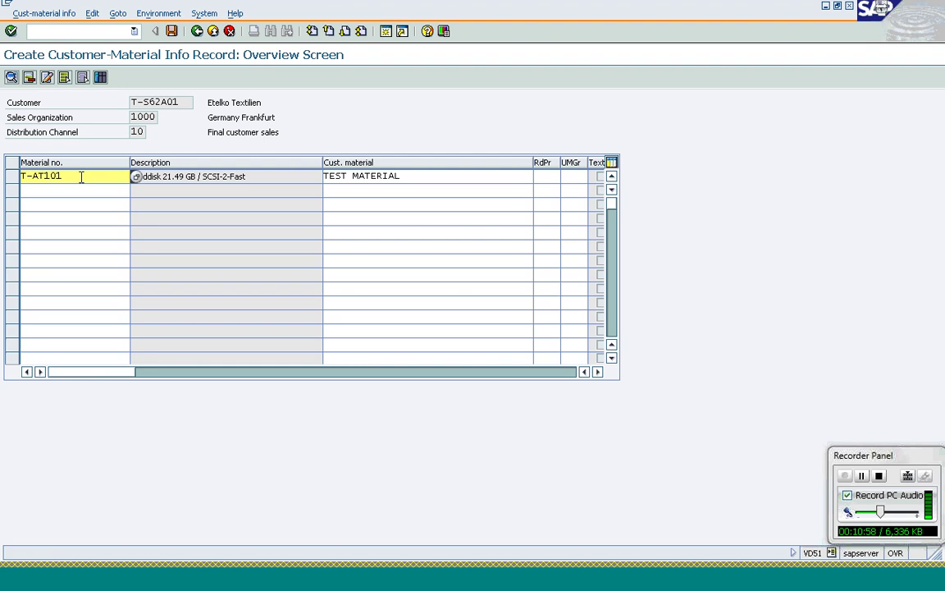
Open the info record's item details for T-AT101 and examine the plant, delivery priority and minimum delivery quantity fields.
{"action": "double_click", "coordinate": [81, 176]}
{"action": "left_click", "coordinate": [141, 265]}
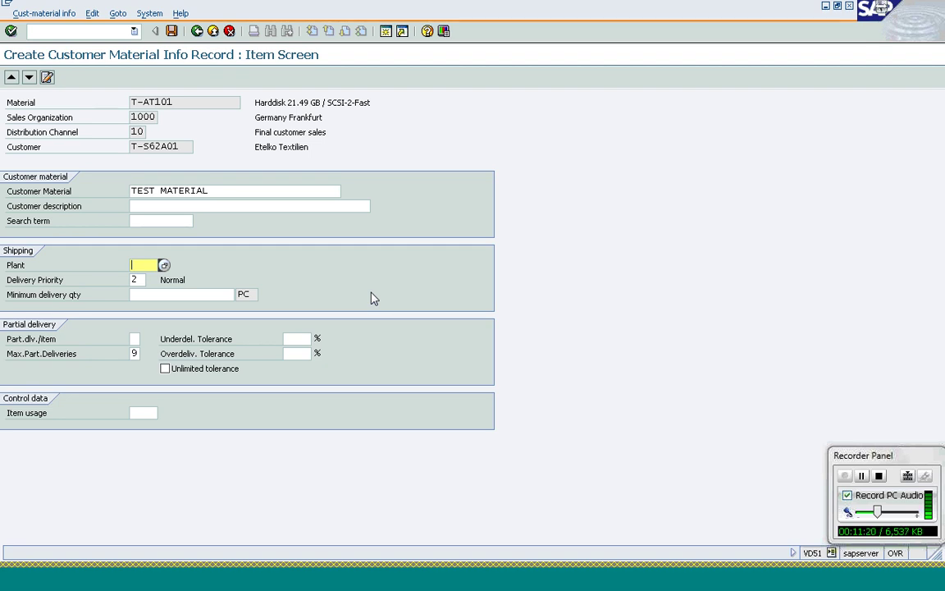
{"action": "left_click", "coordinate": [135, 280]}
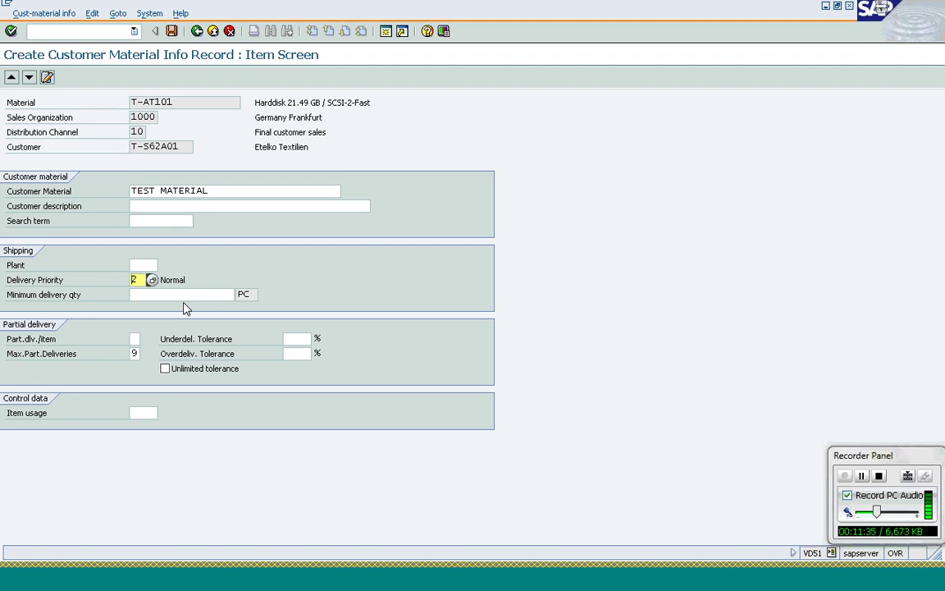
{"action": "left_click", "coordinate": [141, 265]}
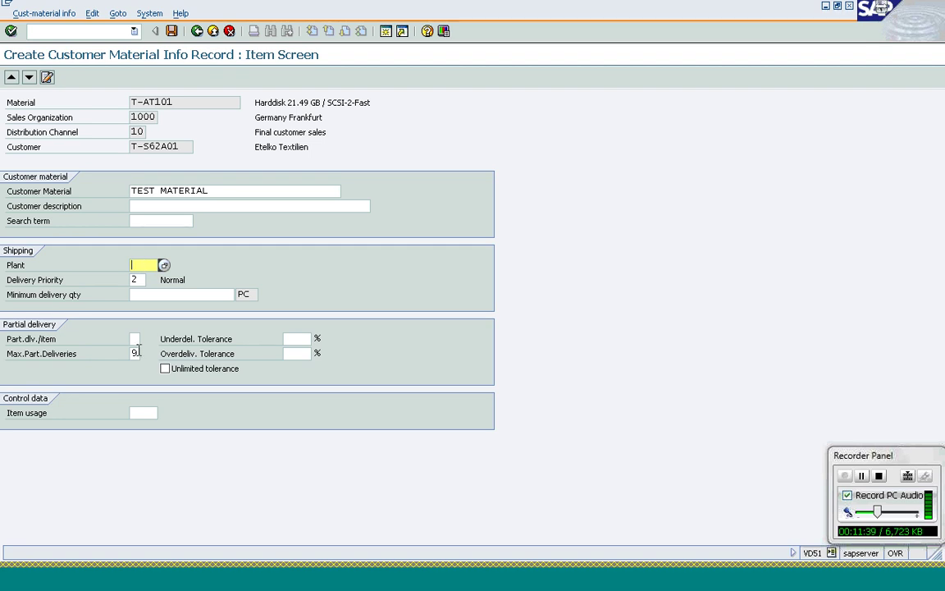
{"action": "left_click", "coordinate": [159, 296]}
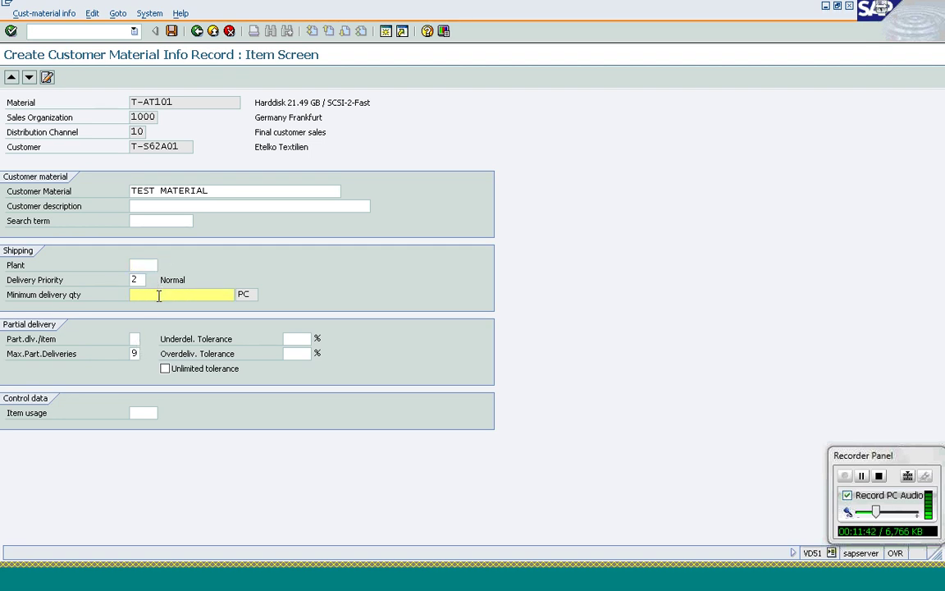